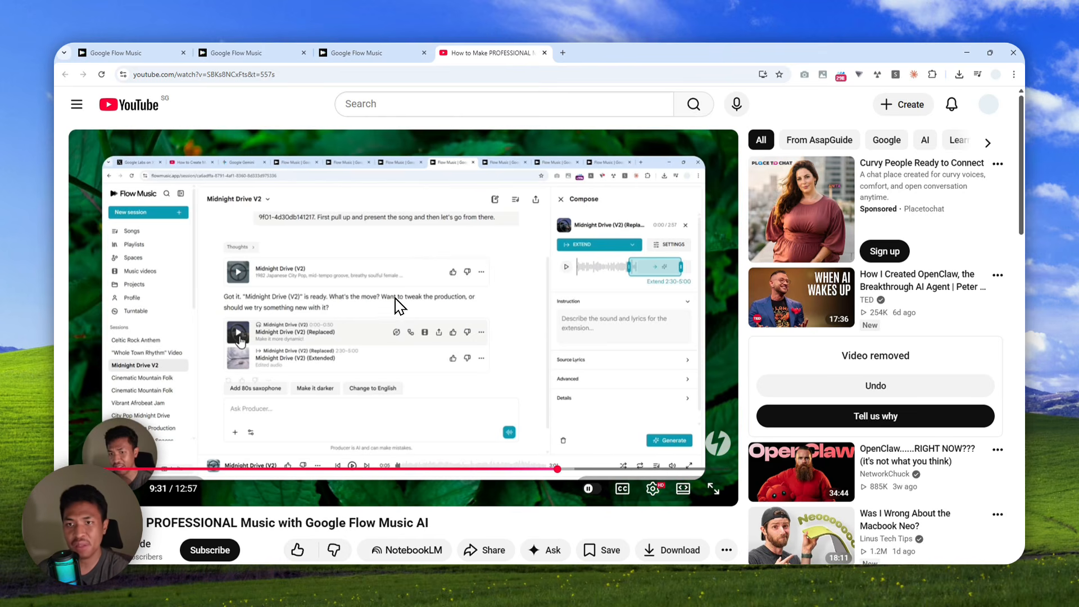
Switch from the YouTube video to Flow Music and bring up the open Faded Song Soundscape session
{"action": "left_click", "coordinate": [270, 52]}
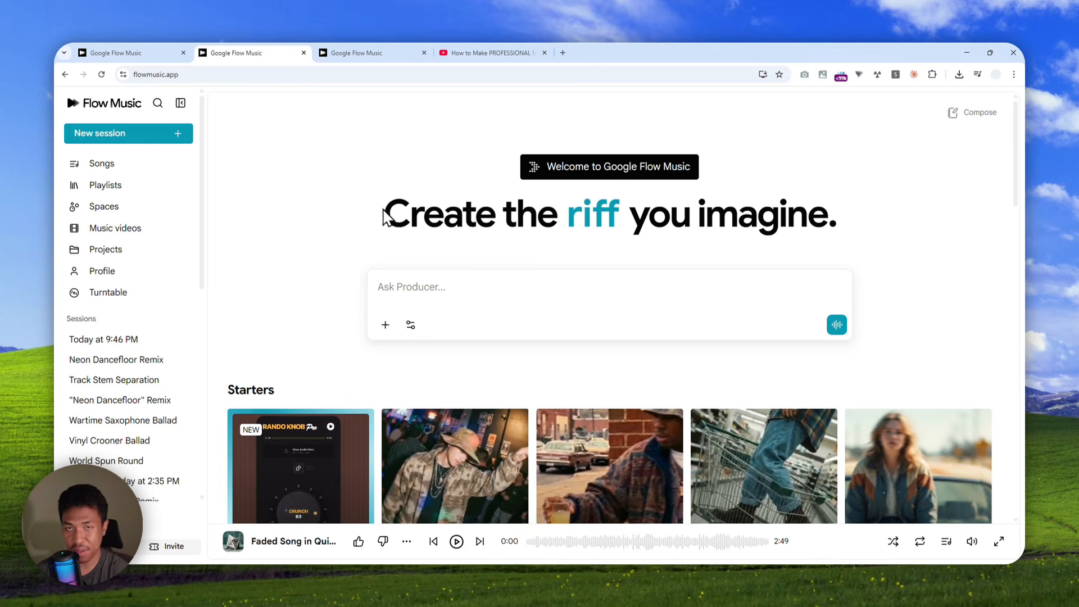
{"action": "left_click", "coordinate": [152, 53]}
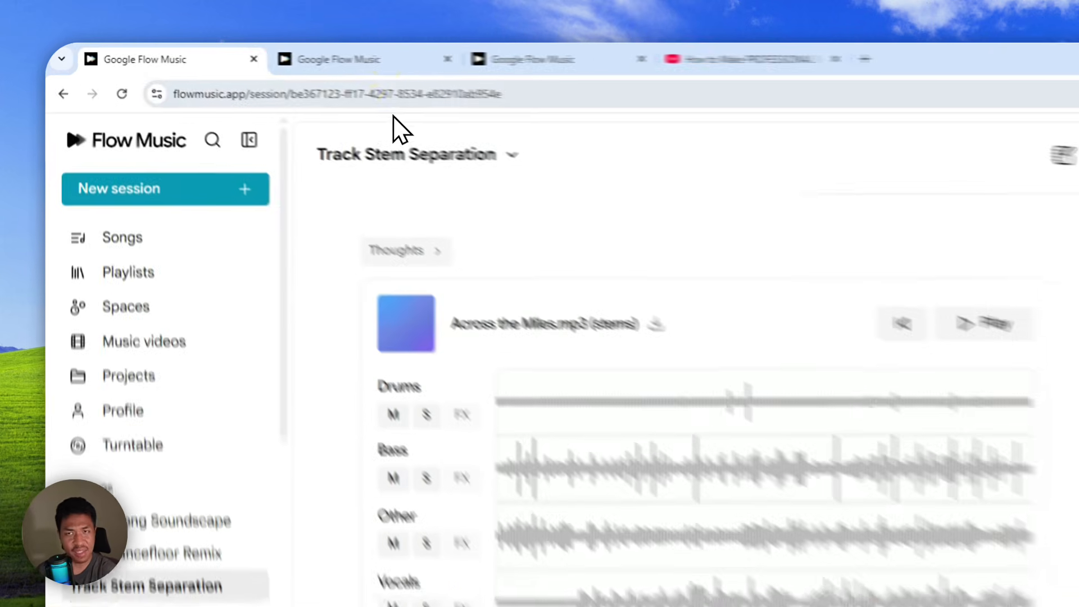
{"action": "left_click", "coordinate": [263, 73]}
{"action": "left_click", "coordinate": [258, 55]}
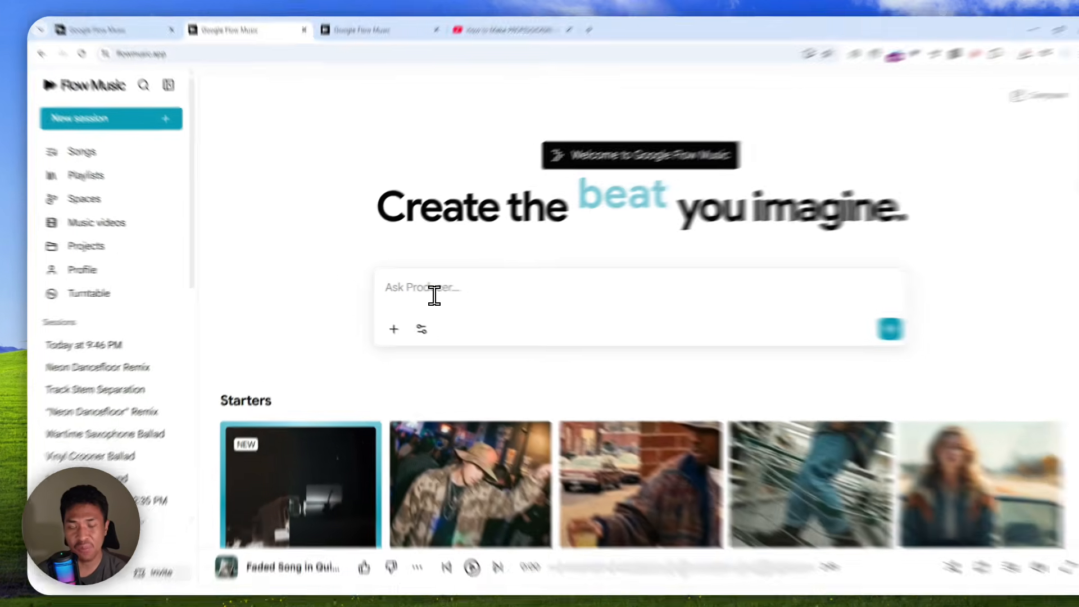
{"action": "left_click", "coordinate": [421, 293]}
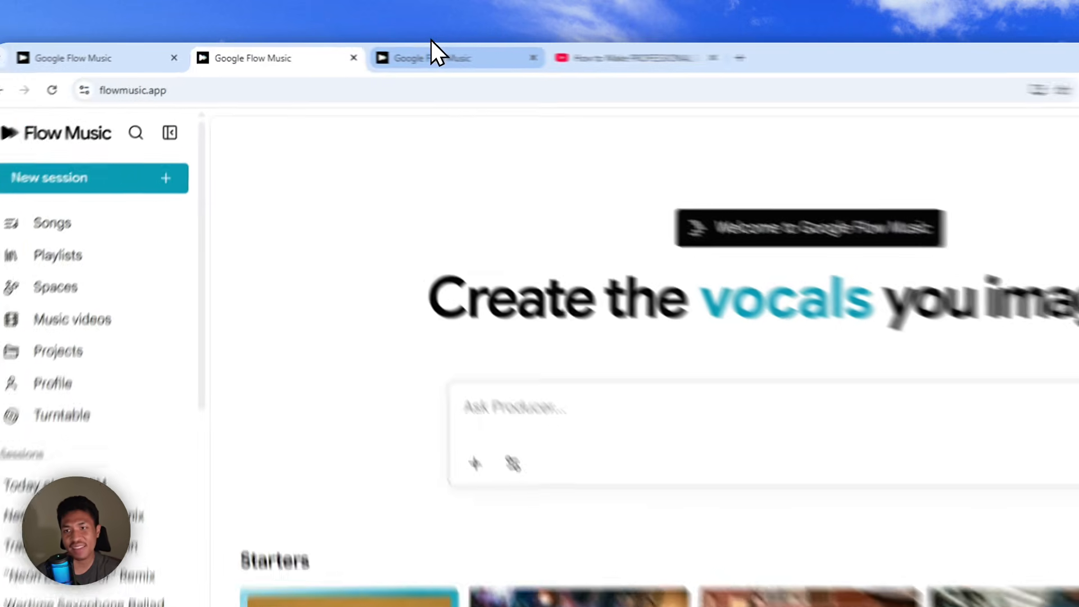
{"action": "left_click", "coordinate": [354, 49]}
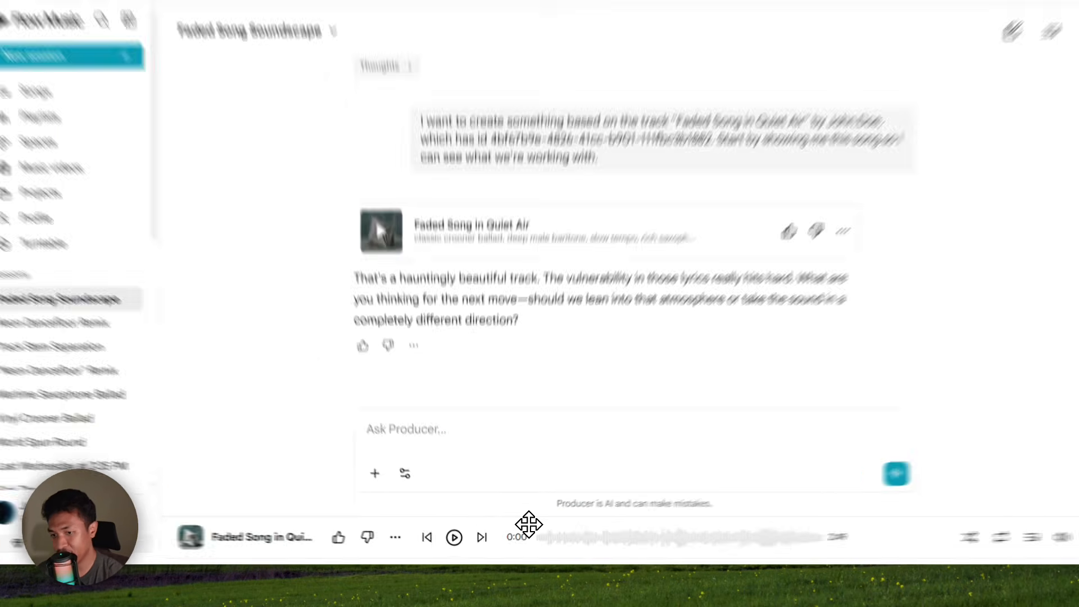
Listen to several passages of the track "Faded Song in Quiet Air", skipping ahead to about 1:15, and pause it
{"action": "left_click", "coordinate": [520, 532]}
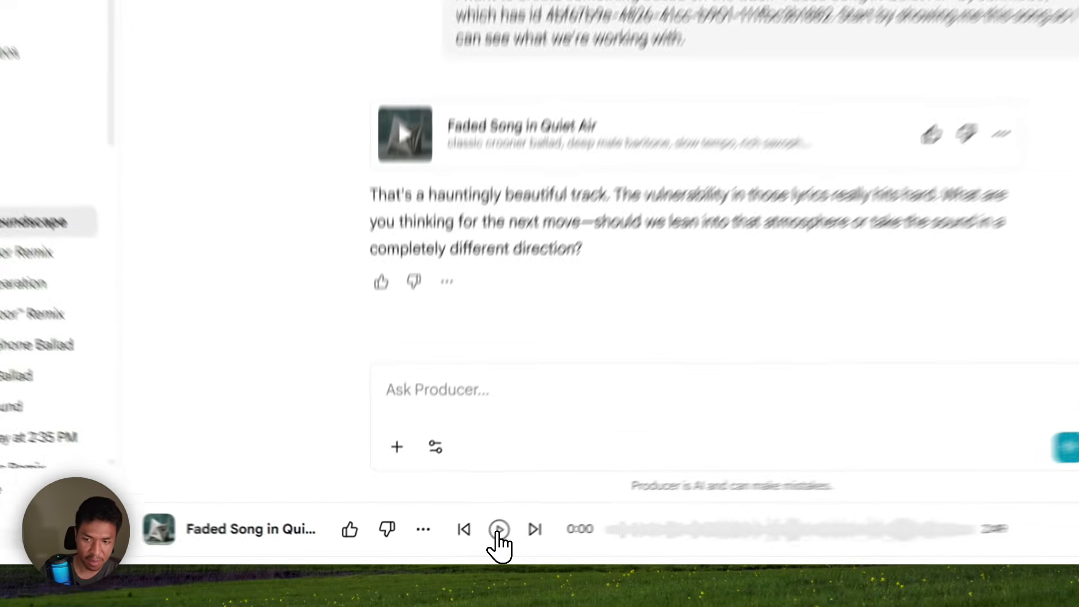
{"action": "left_click", "coordinate": [456, 541]}
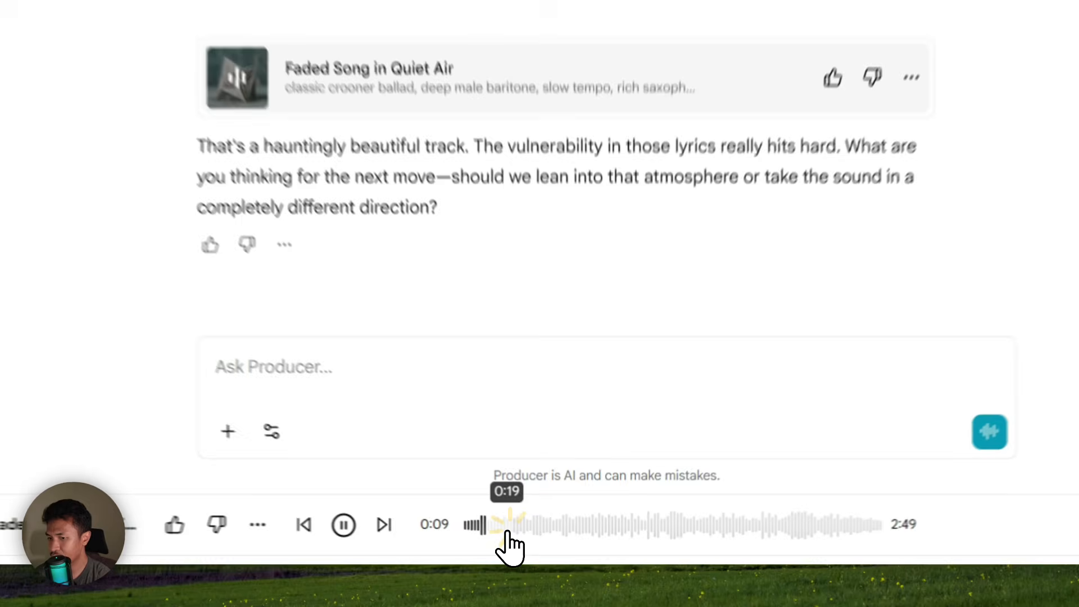
{"action": "left_click", "coordinate": [552, 546]}
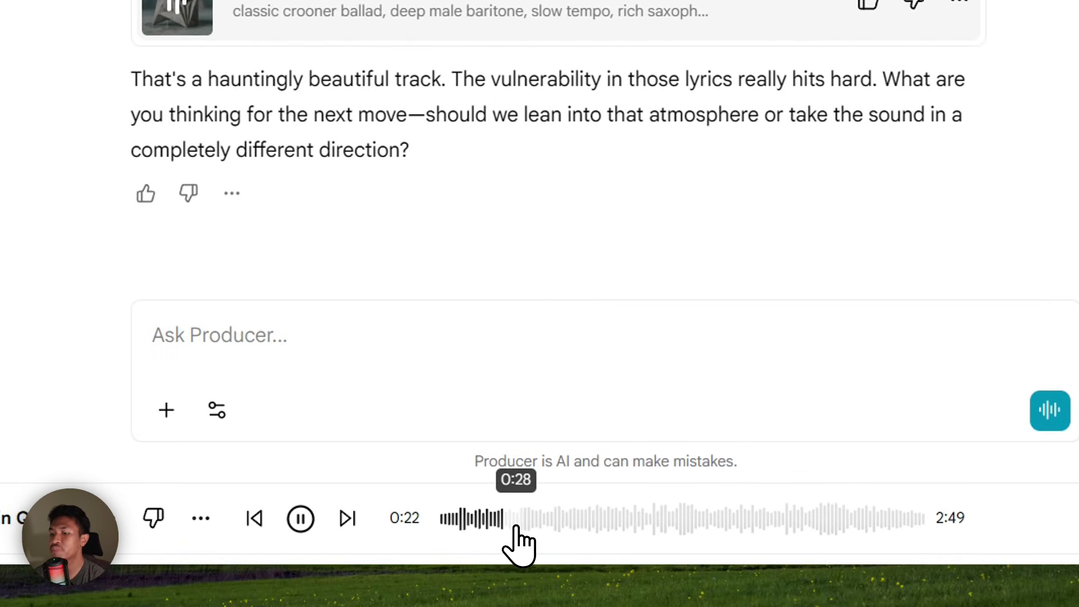
{"action": "left_click", "coordinate": [513, 527]}
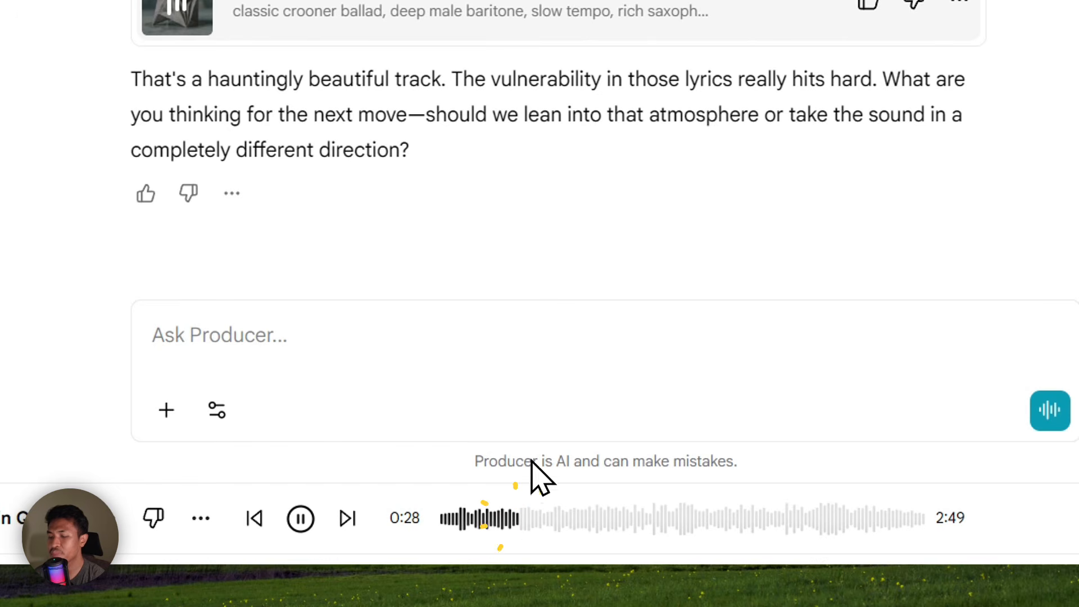
{"action": "left_click", "coordinate": [539, 520]}
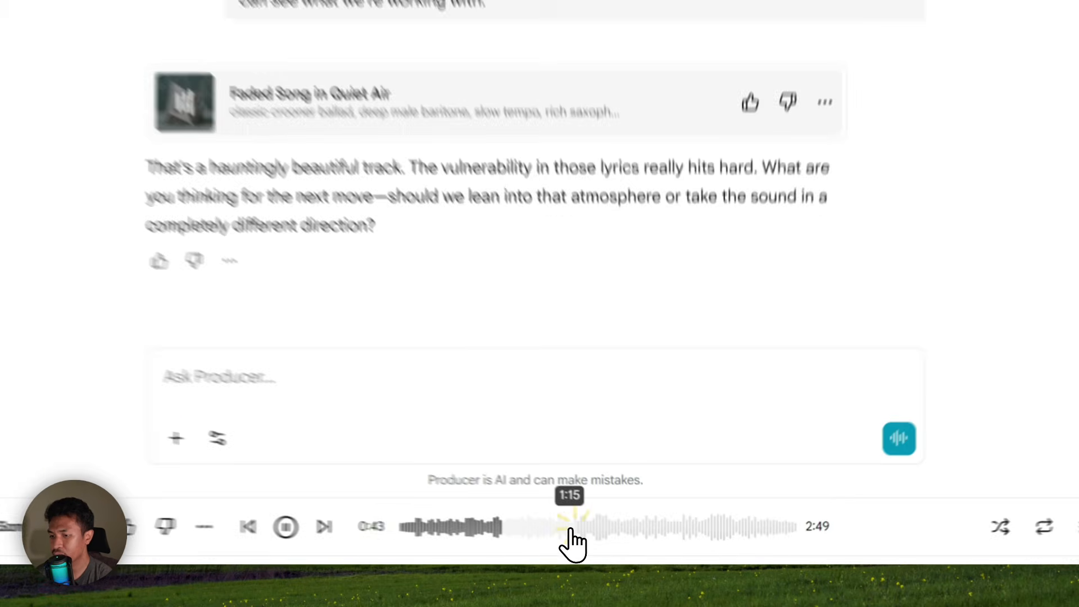
{"action": "left_click", "coordinate": [570, 532]}
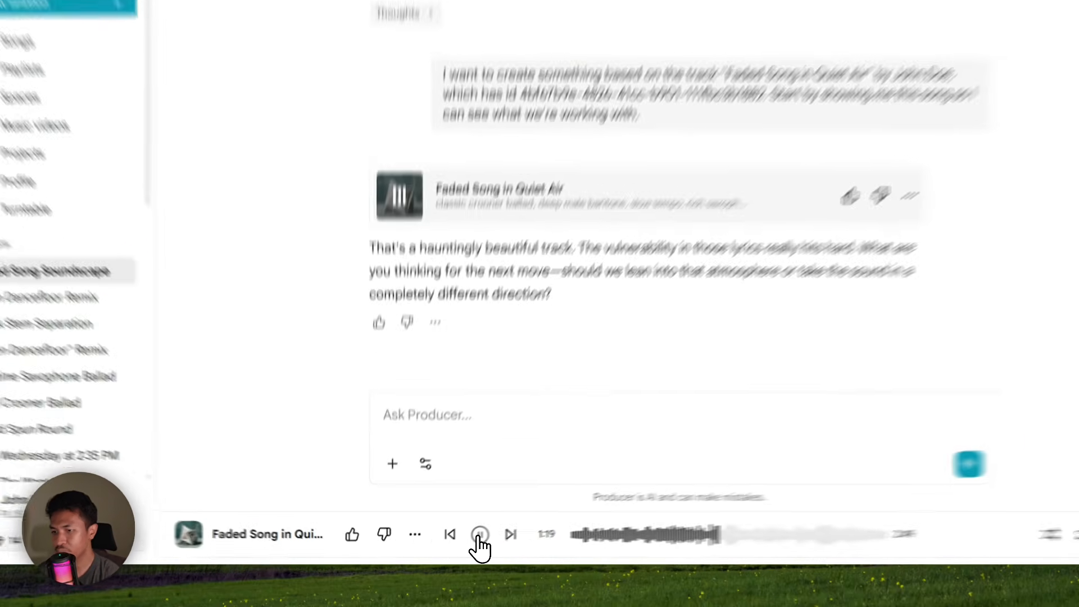
{"action": "left_click", "coordinate": [479, 537]}
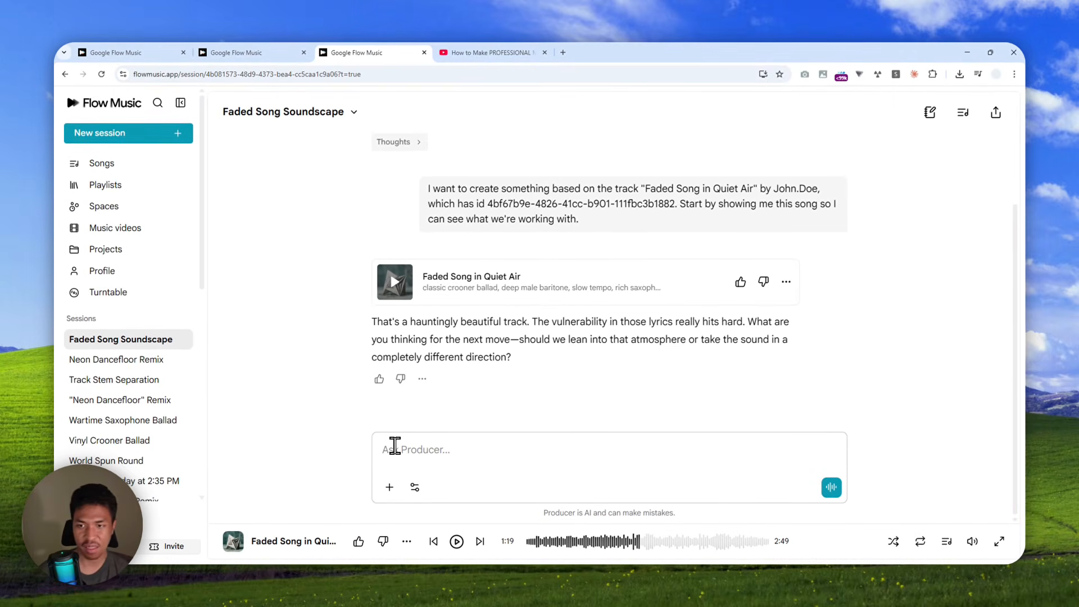
Send Producer the prompt "create stems from this music." in the current session
{"action": "key", "text": "ctrl+space"}
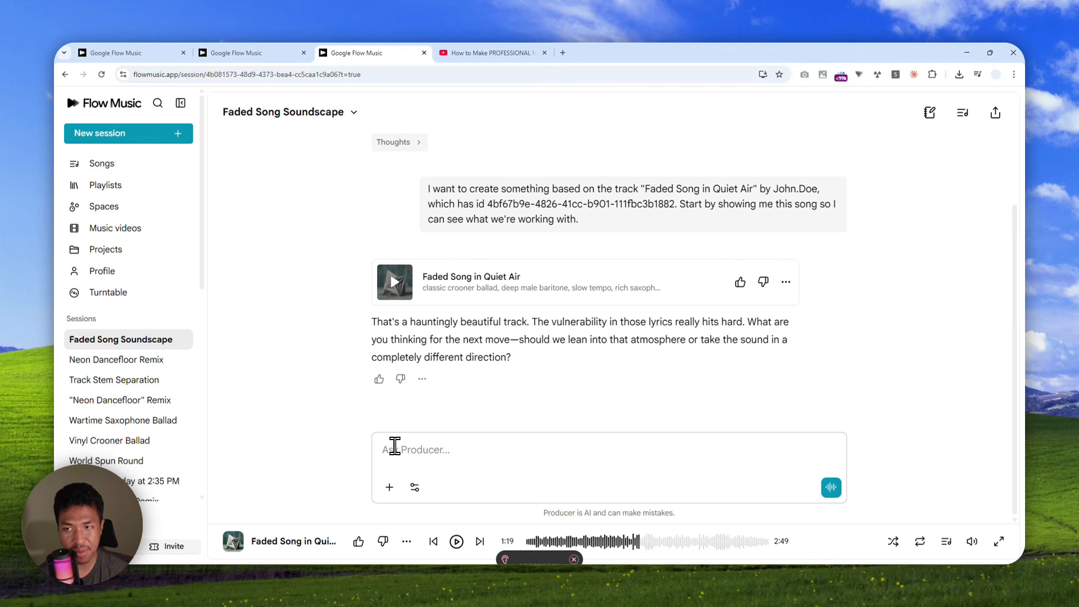
{"action": "type", "text": "create stems from this music."}
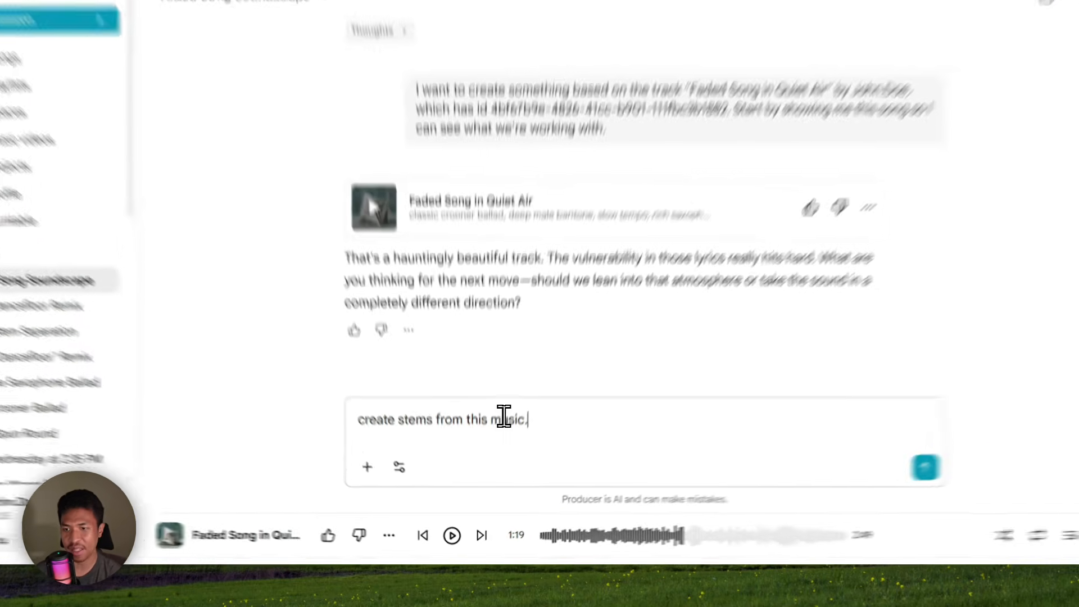
{"action": "left_click", "coordinate": [528, 451]}
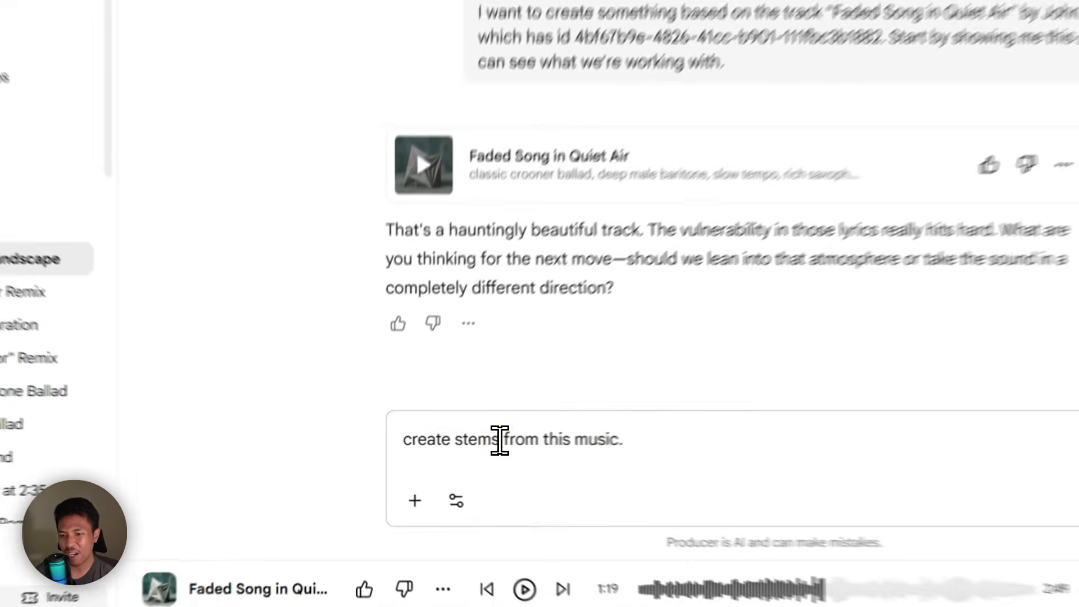
{"action": "double_click", "coordinate": [432, 450]}
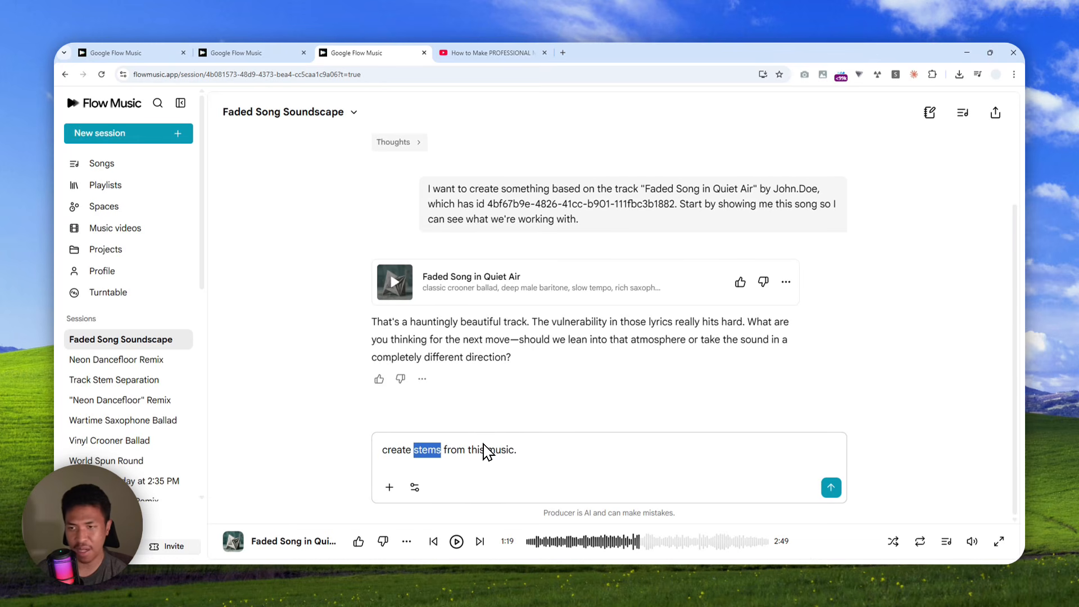
{"action": "left_click", "coordinate": [831, 487]}
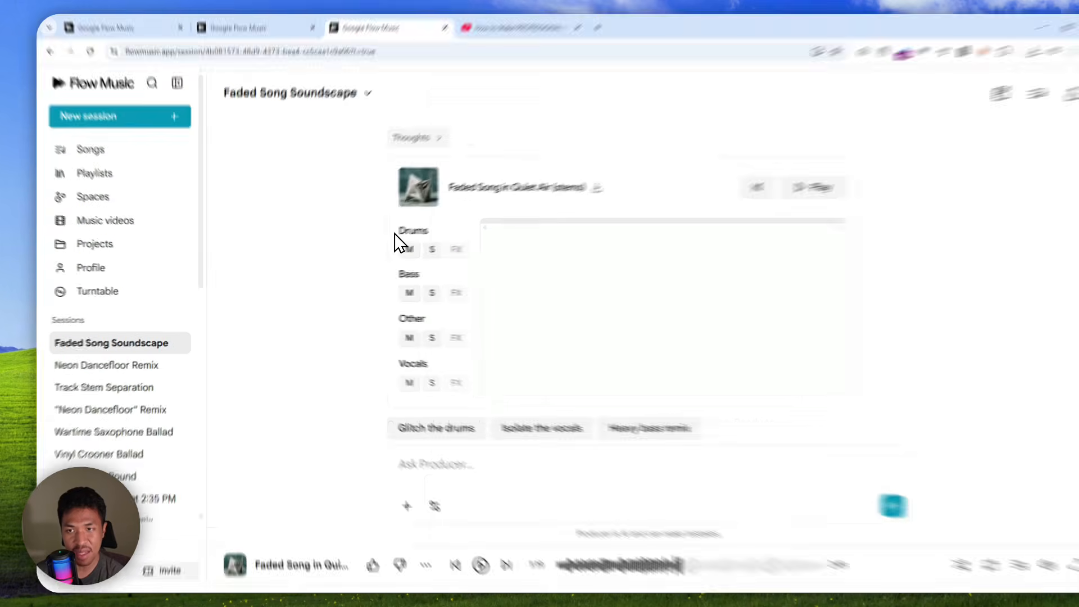
Examine the Drums, Bass, Other and Vocals tracks of the separated stems and their mute, solo and FX controls
{"action": "left_click", "coordinate": [388, 250]}
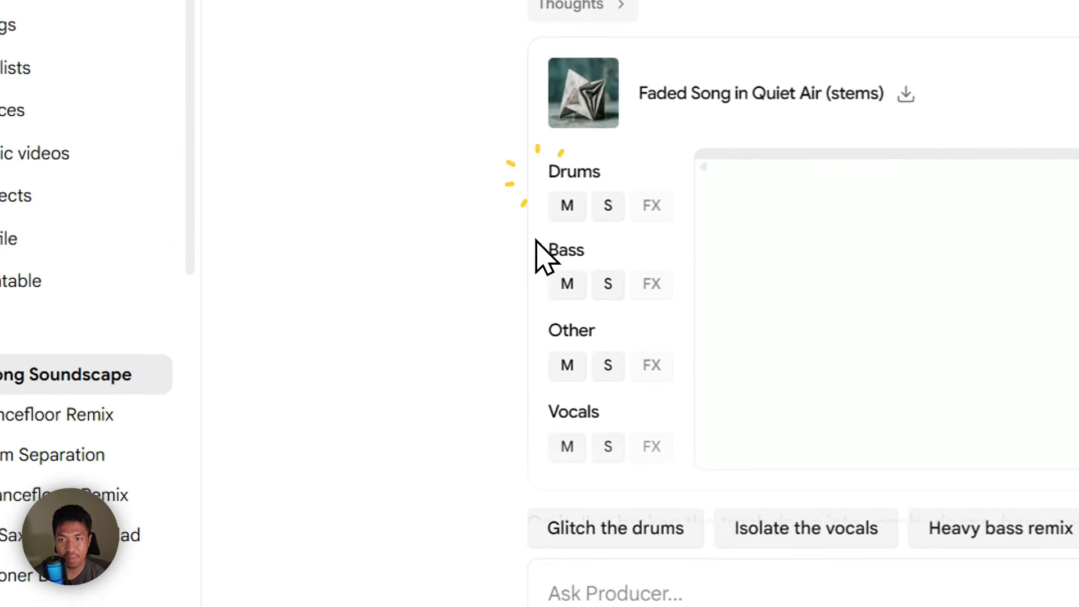
{"action": "left_click", "coordinate": [531, 329]}
{"action": "left_click", "coordinate": [532, 430]}
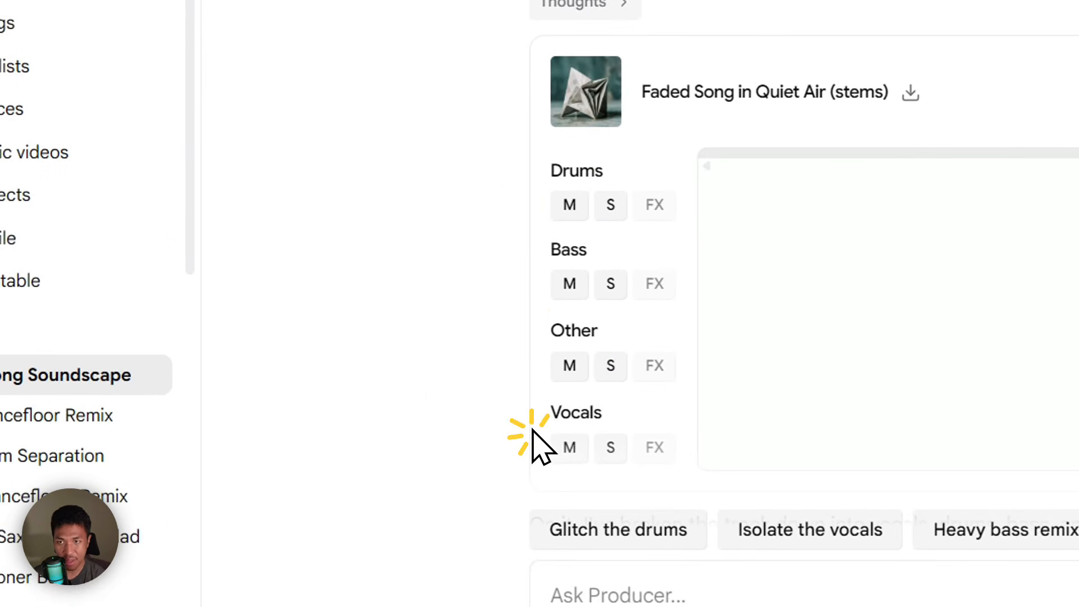
{"action": "left_click", "coordinate": [532, 177]}
{"action": "left_click", "coordinate": [530, 252]}
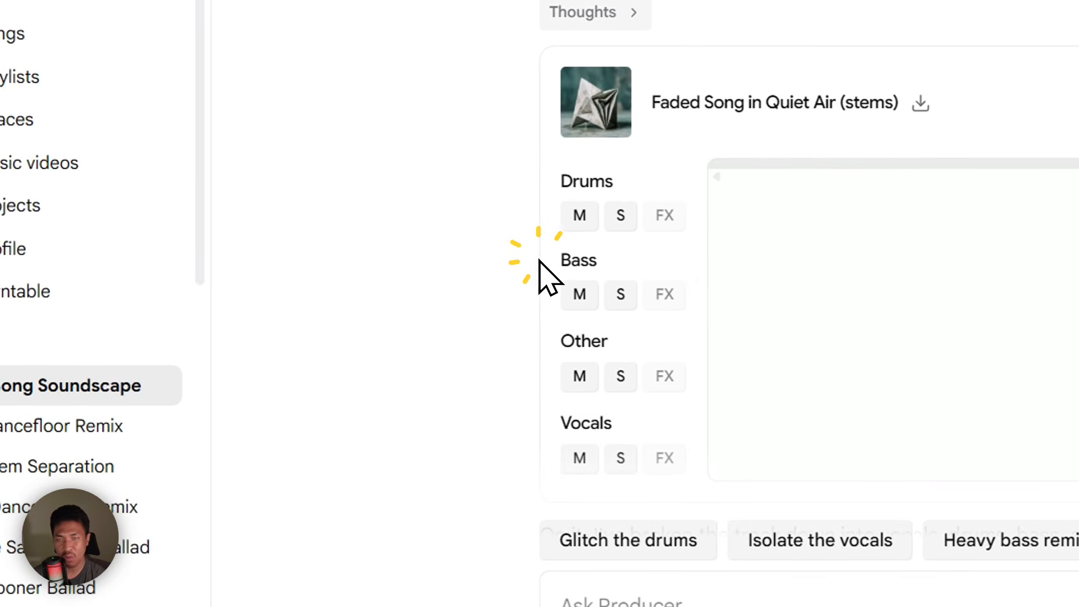
{"action": "left_click", "coordinate": [545, 422]}
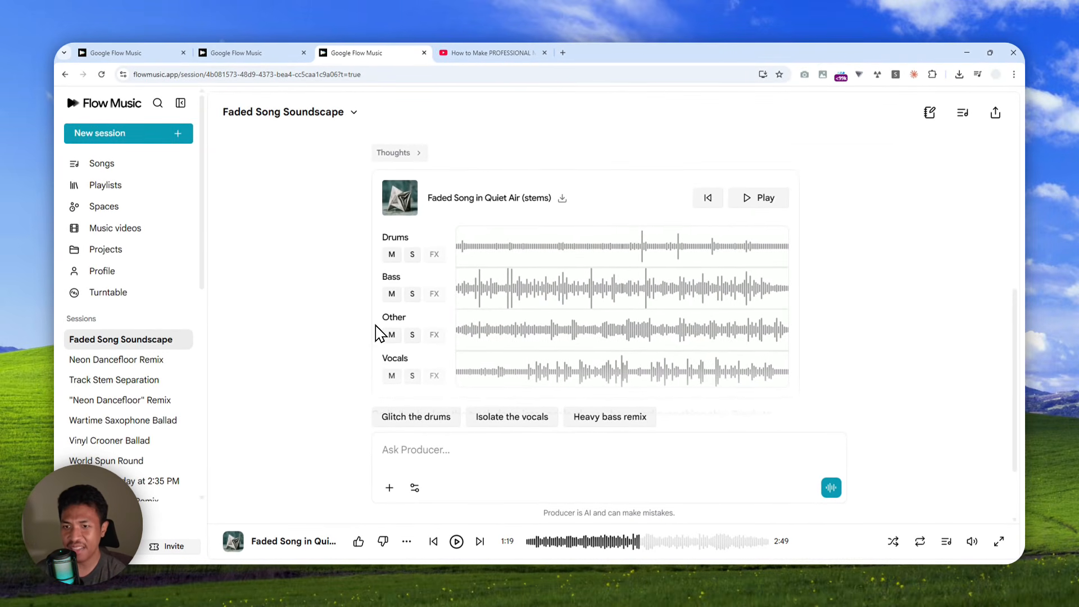
{"action": "left_click", "coordinate": [379, 323]}
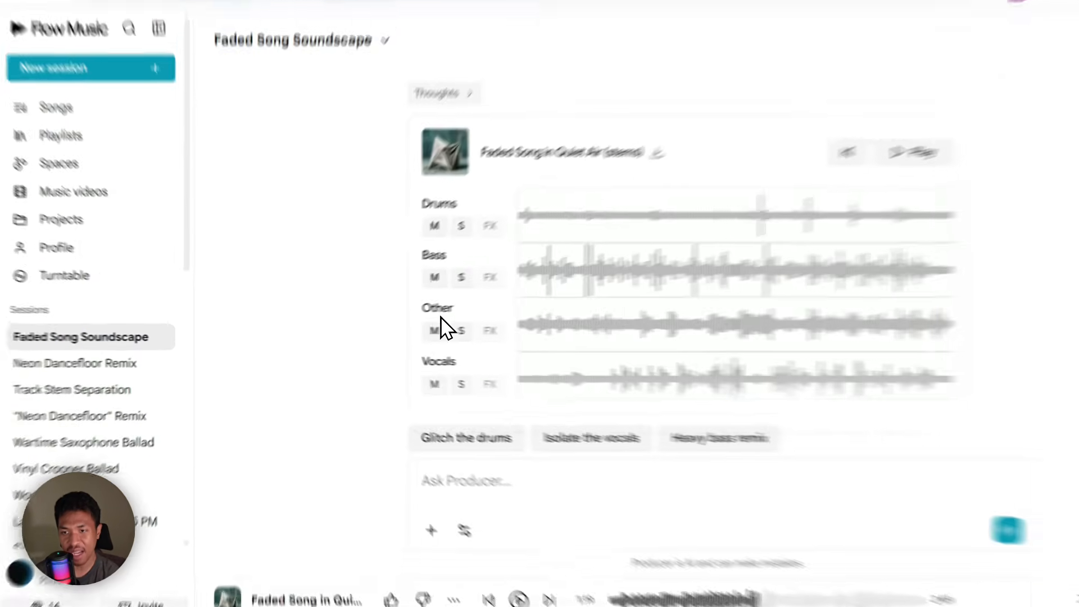
{"action": "left_click", "coordinate": [394, 323]}
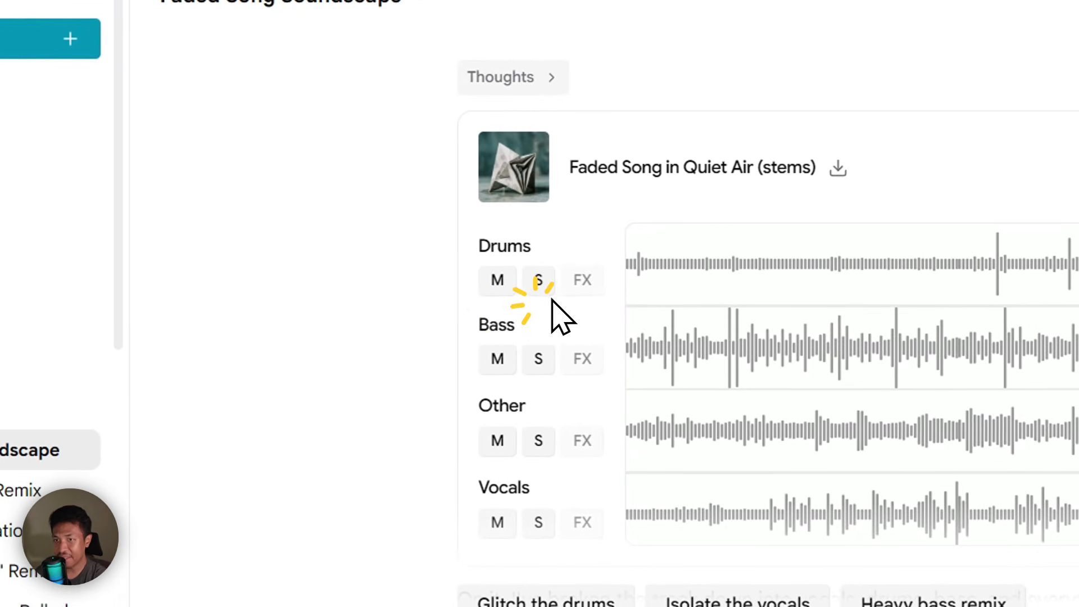
{"action": "left_click", "coordinate": [577, 300]}
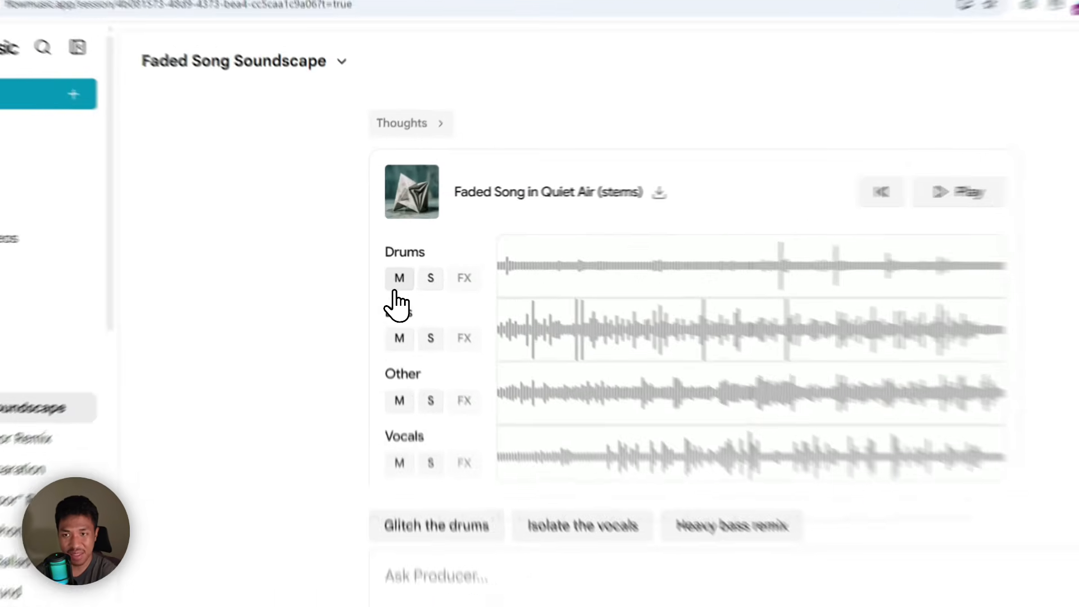
Play the stems and compare the mix with and without Drums, leaving Drums muted and skipping ahead in the song
{"action": "left_click", "coordinate": [392, 254]}
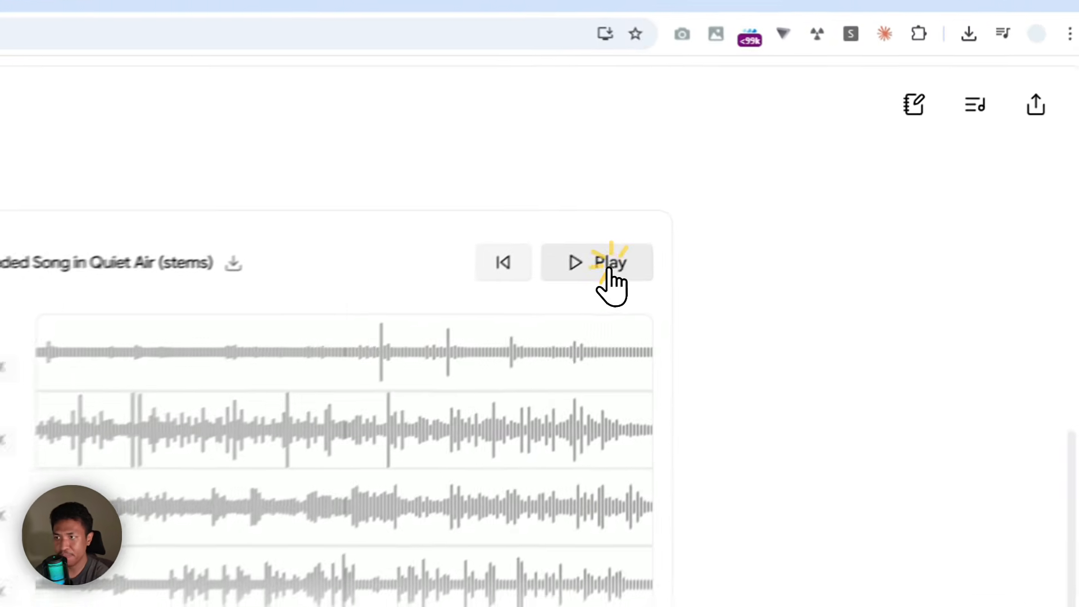
{"action": "left_click", "coordinate": [762, 199]}
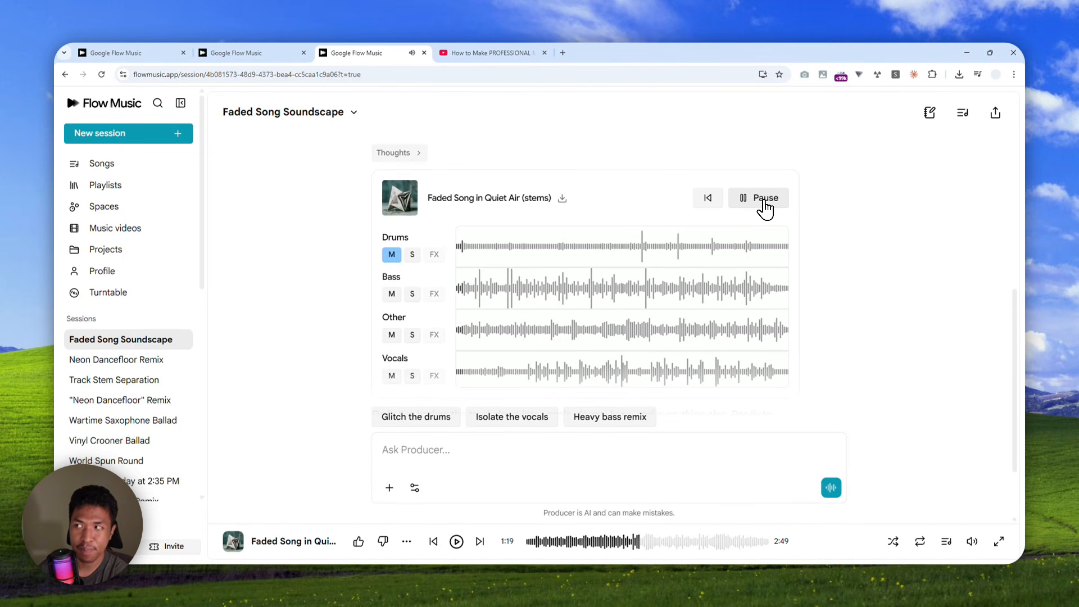
{"action": "left_click", "coordinate": [392, 254]}
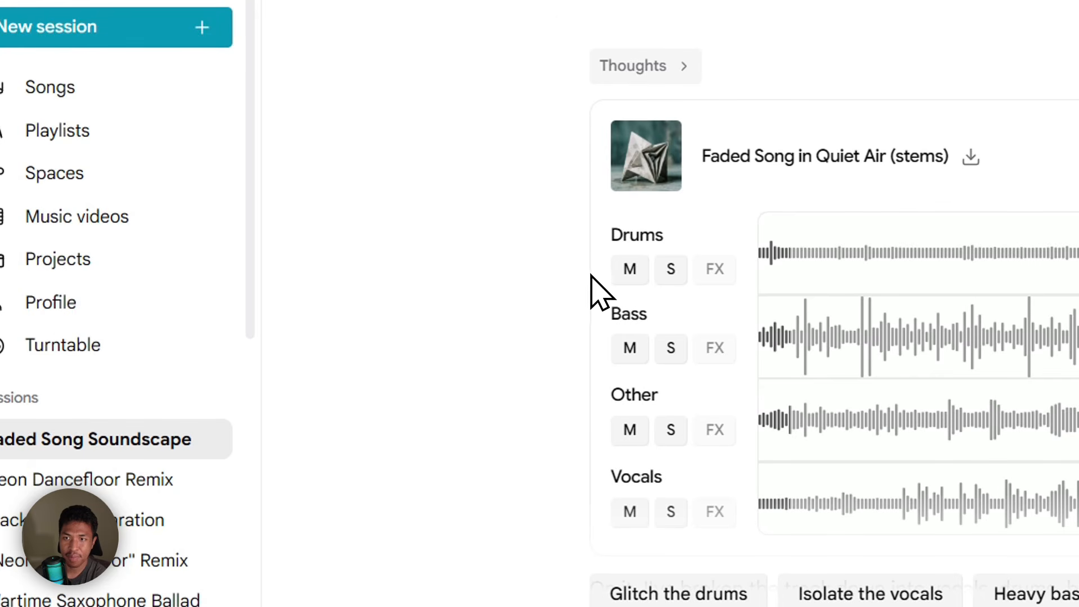
{"action": "left_click", "coordinate": [627, 269]}
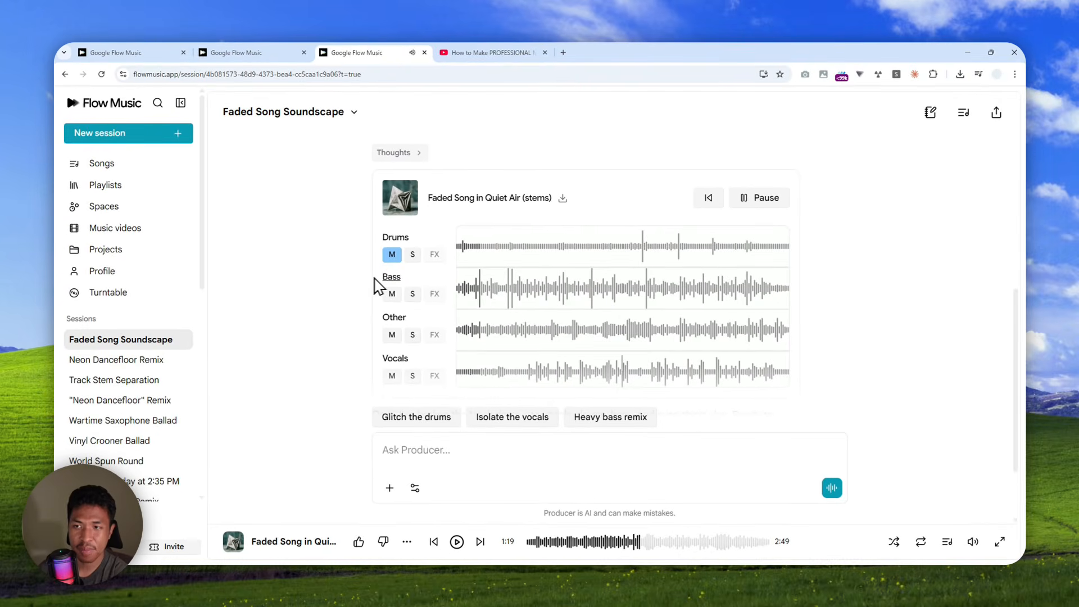
{"action": "left_click", "coordinate": [565, 247]}
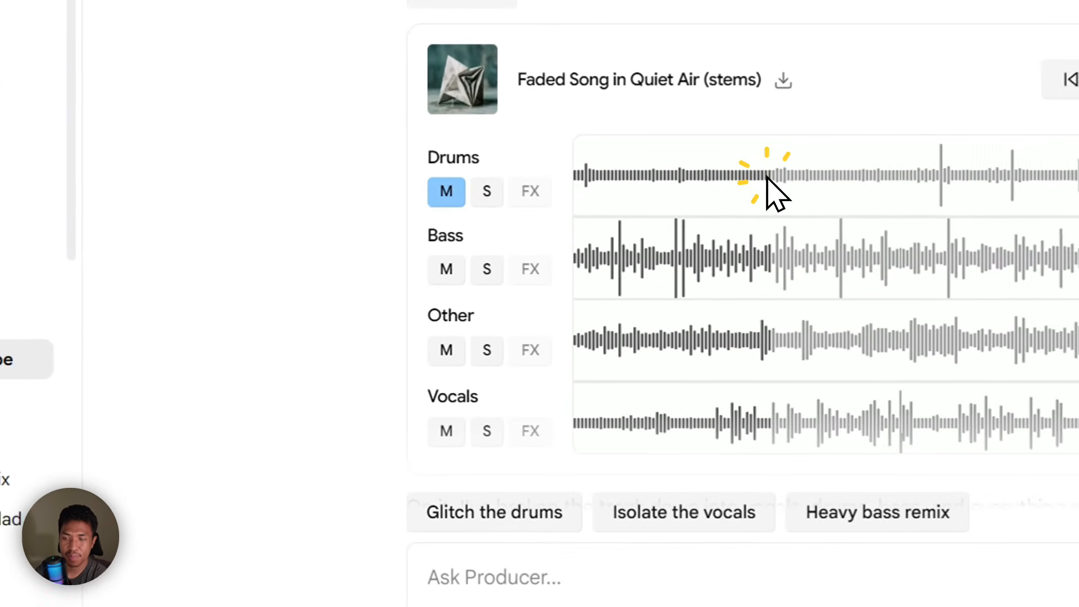
Compare the mix with and without Vocals, leaving Vocals muted, and stop playback back at the start of the song
{"action": "left_click", "coordinate": [447, 433]}
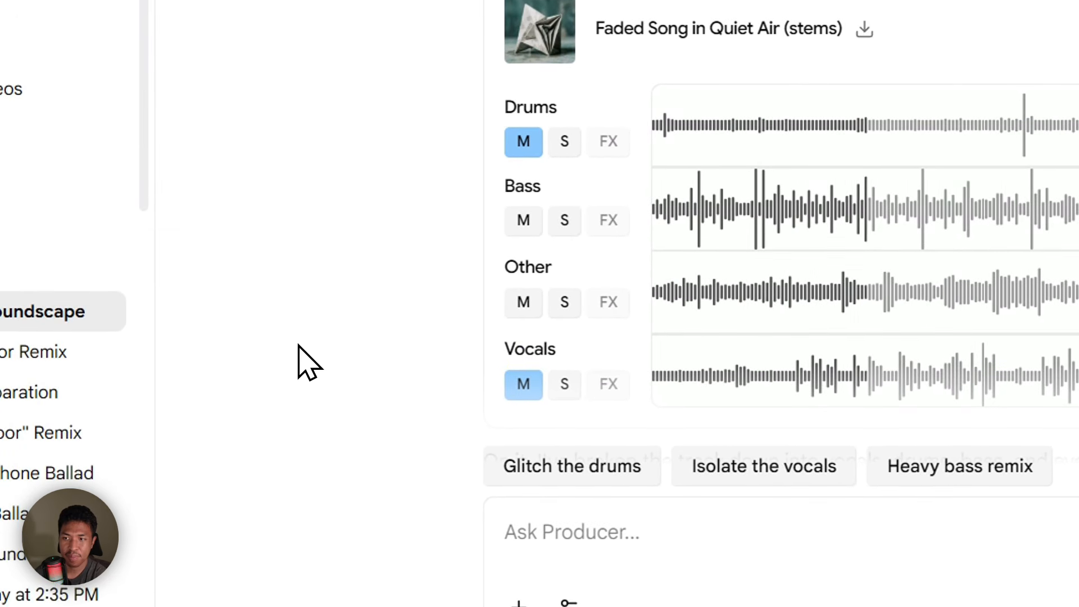
{"action": "left_click", "coordinate": [517, 394]}
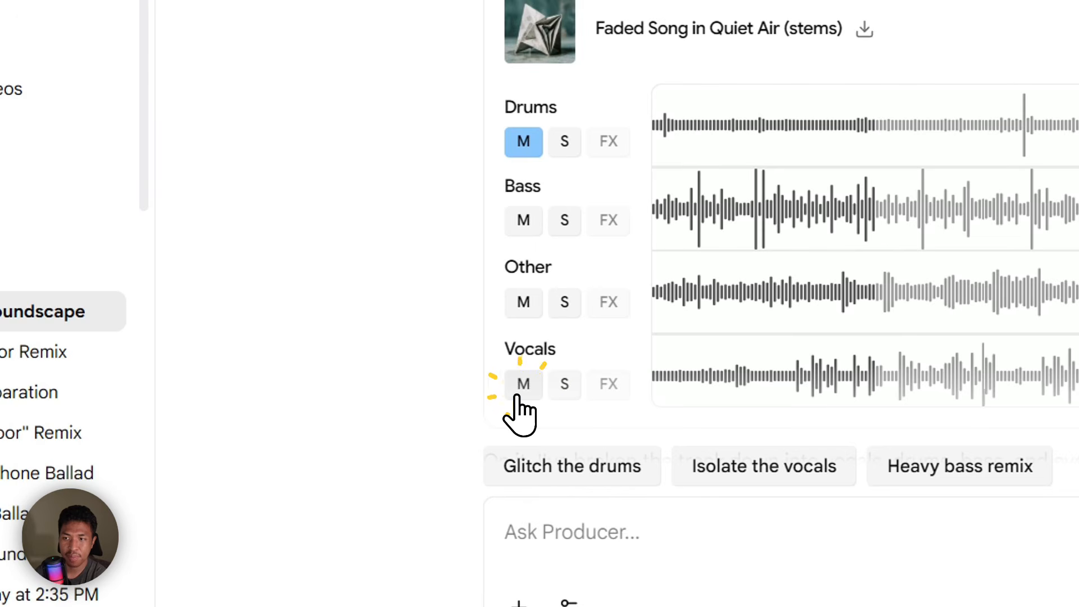
{"action": "left_click", "coordinate": [517, 394]}
{"action": "left_click", "coordinate": [517, 394]}
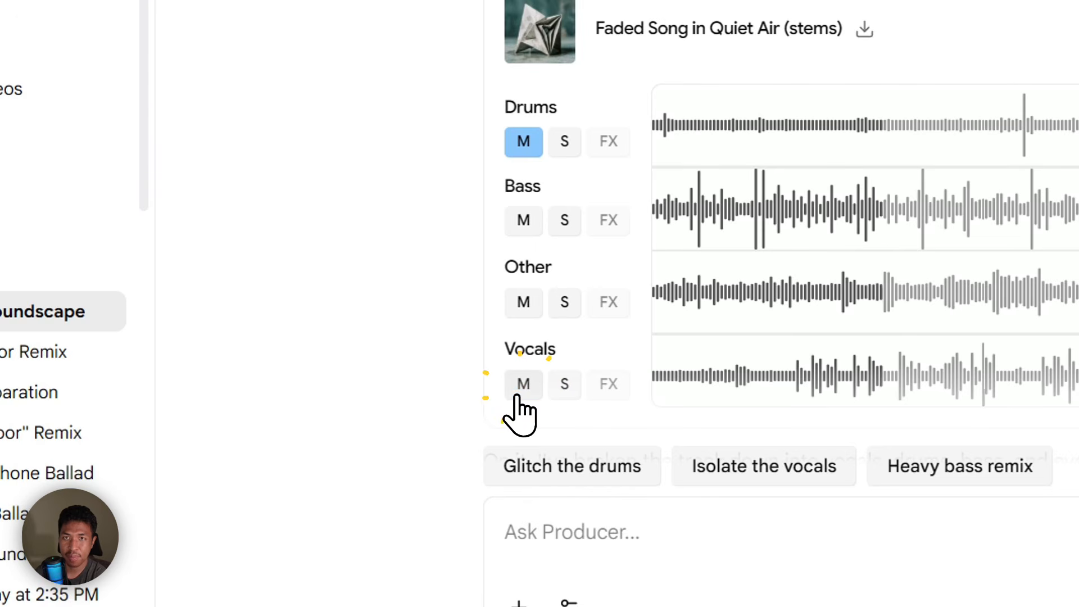
{"action": "left_click", "coordinate": [518, 388]}
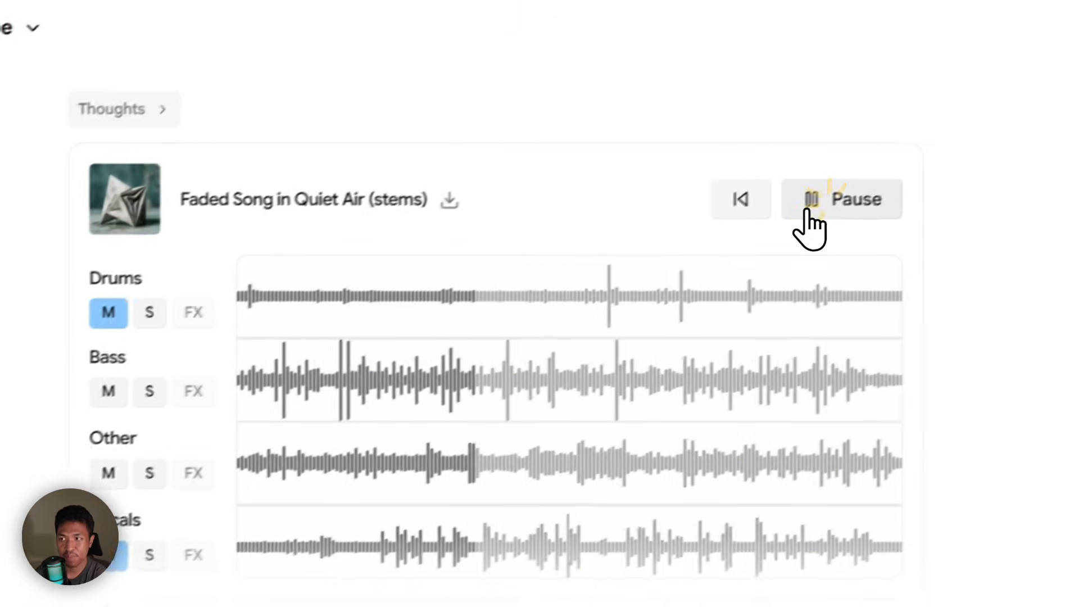
{"action": "left_click", "coordinate": [787, 219]}
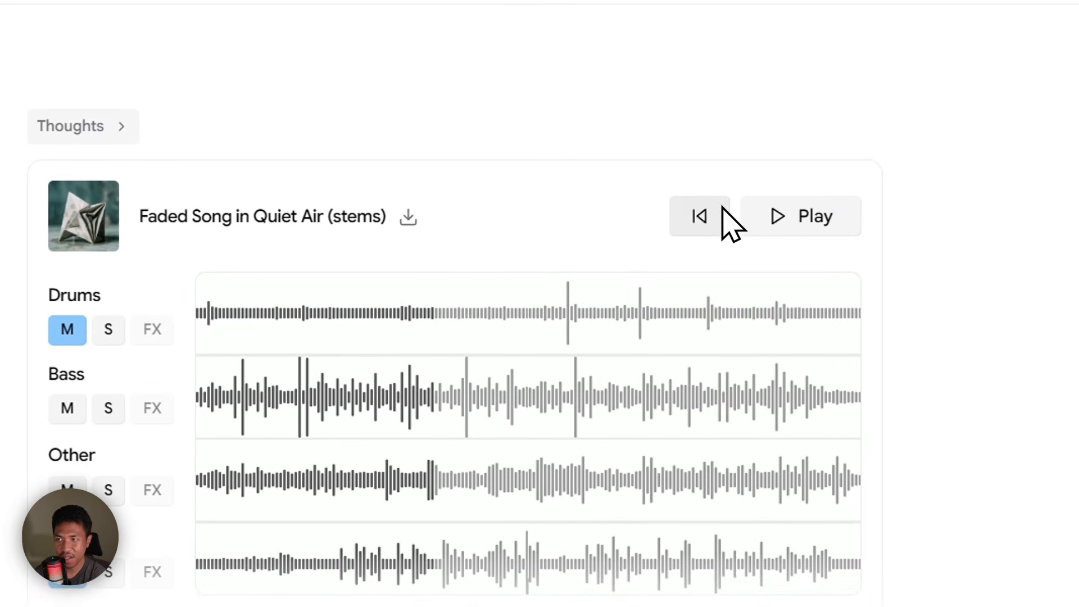
{"action": "left_click", "coordinate": [697, 220]}
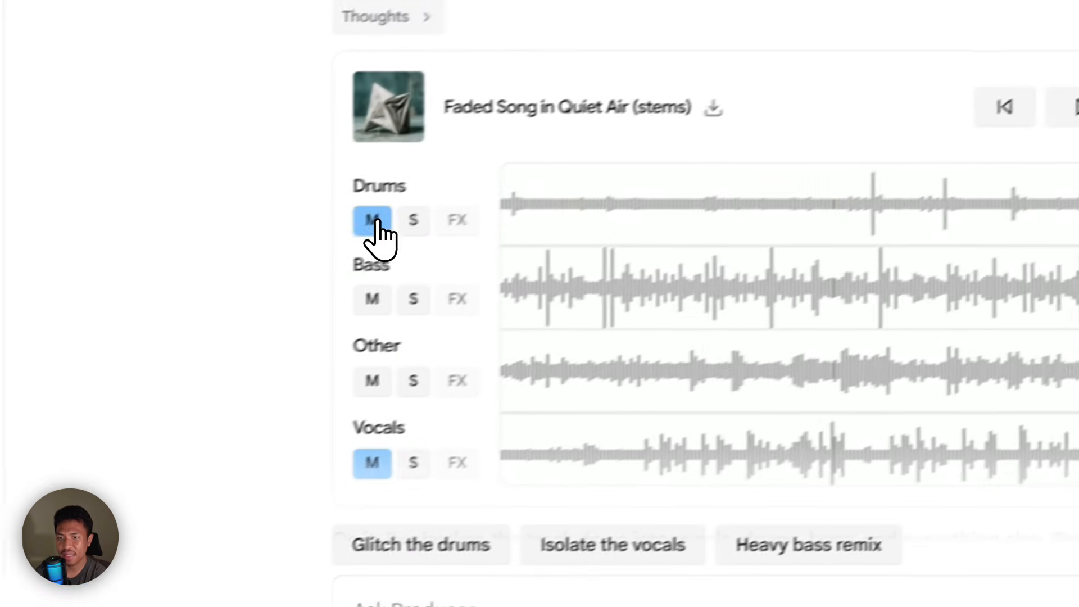
Unmute the Drums and Vocals tracks of the stems
{"action": "left_click", "coordinate": [67, 330]}
{"action": "left_click", "coordinate": [67, 572]}
{"action": "left_click", "coordinate": [503, 387]}
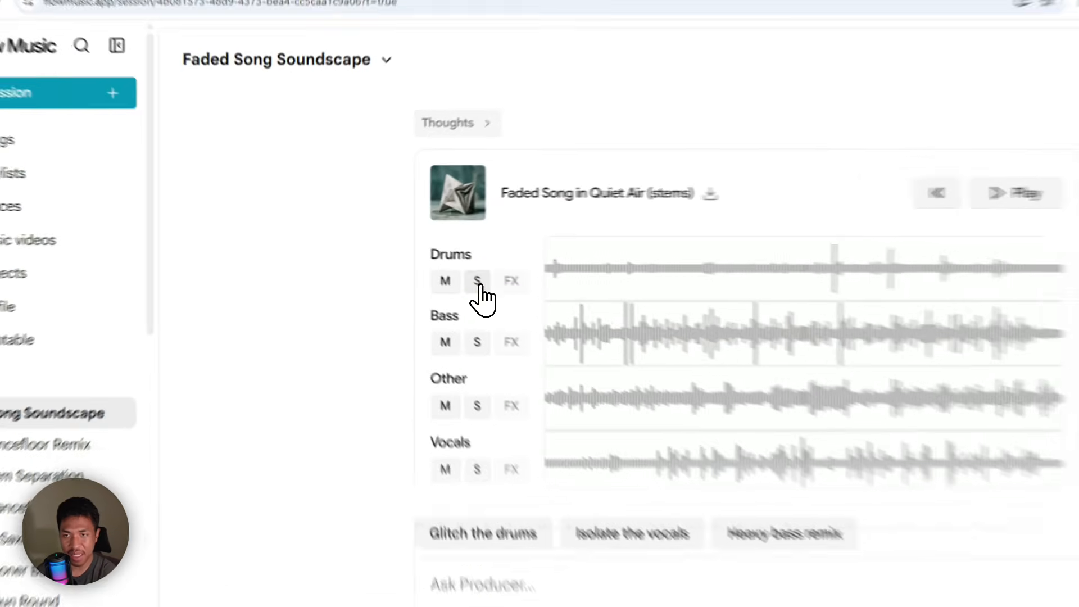
Solo the Drums track, play the stems and skip ahead in the song to hear the drums alone
{"action": "left_click", "coordinate": [413, 256]}
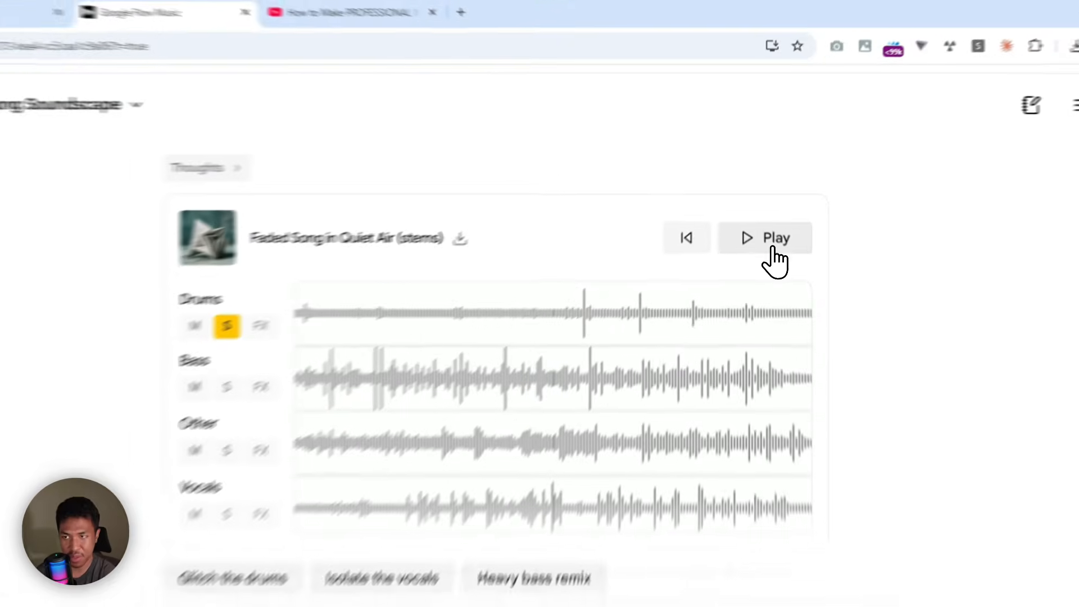
{"action": "left_click", "coordinate": [763, 202]}
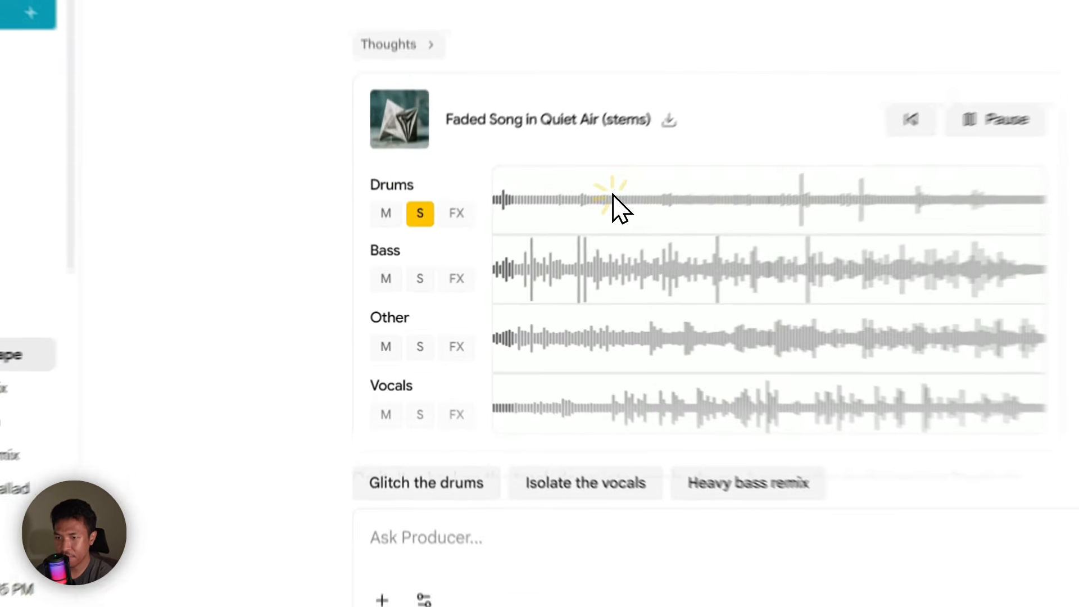
{"action": "left_click", "coordinate": [527, 248]}
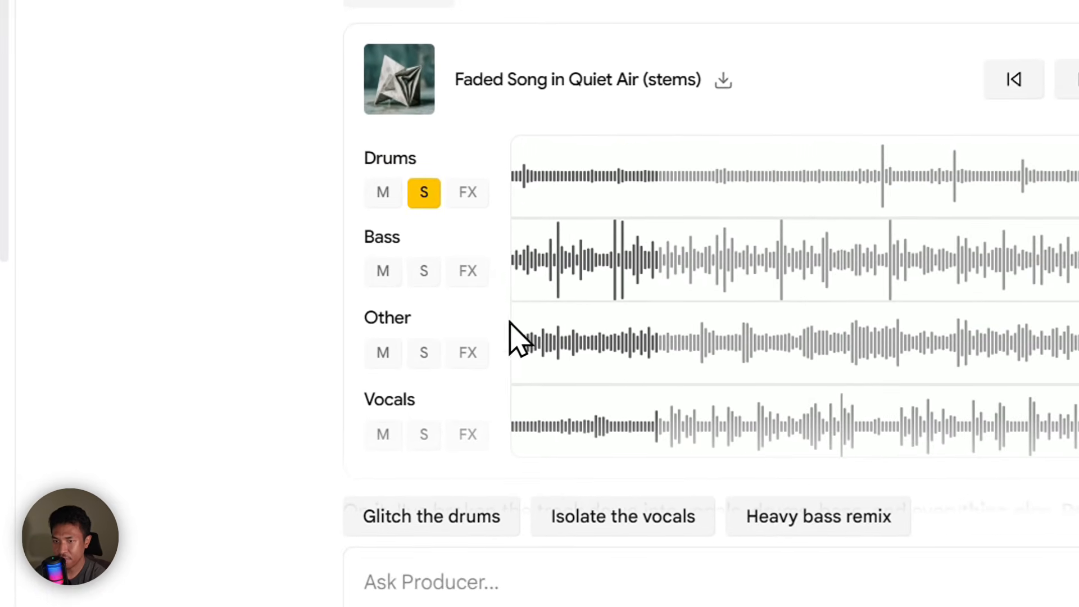
Switch the solo from Drums to Vocals and on to the Other track to hear each alone, and pause playback
{"action": "left_click", "coordinate": [424, 434]}
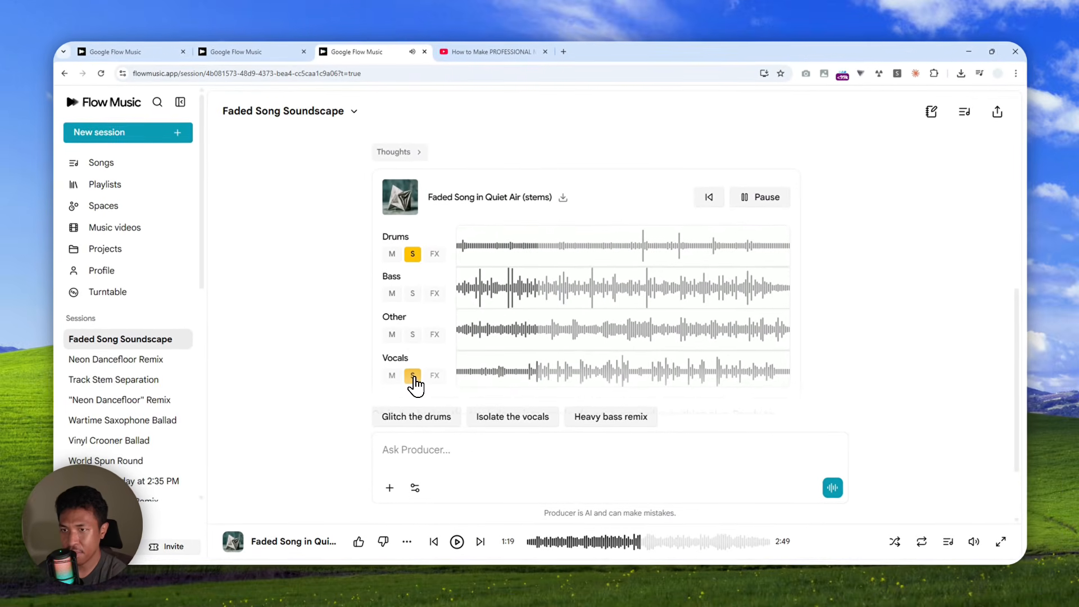
{"action": "left_click", "coordinate": [412, 254]}
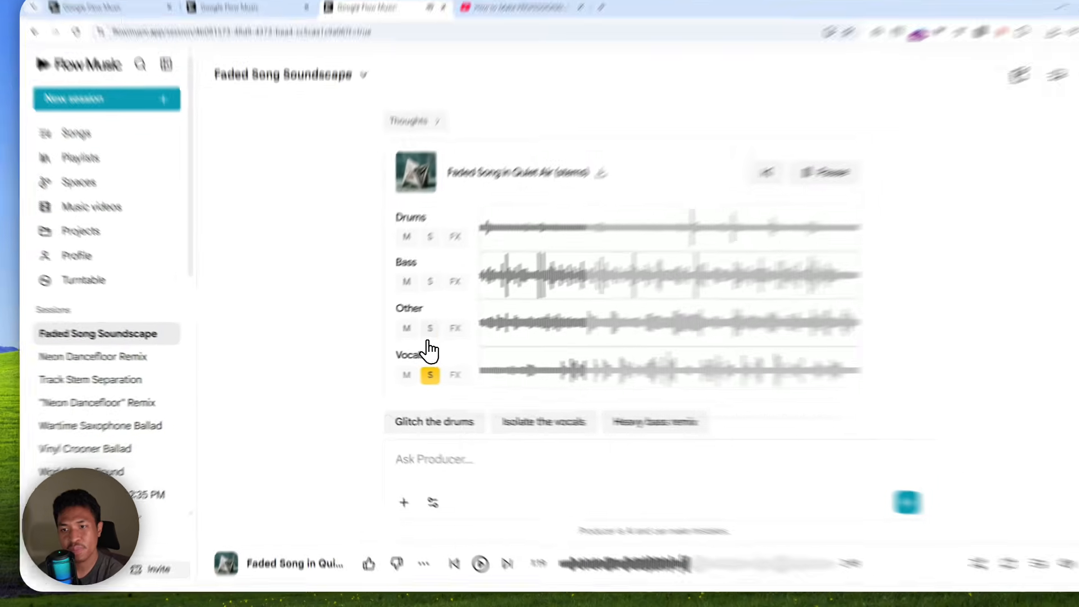
{"action": "left_click", "coordinate": [412, 334]}
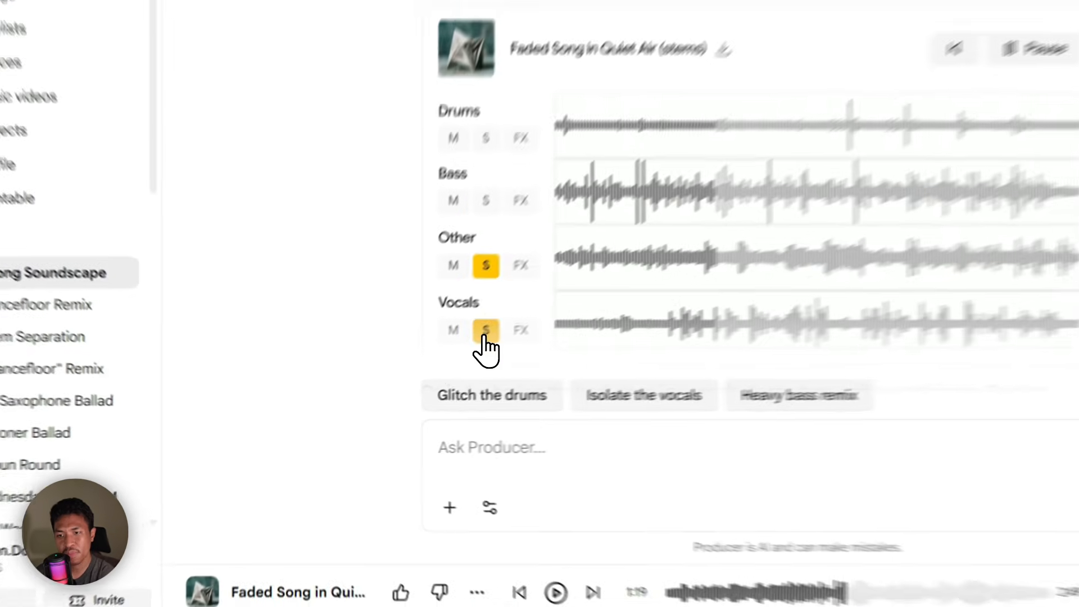
{"action": "left_click", "coordinate": [412, 376]}
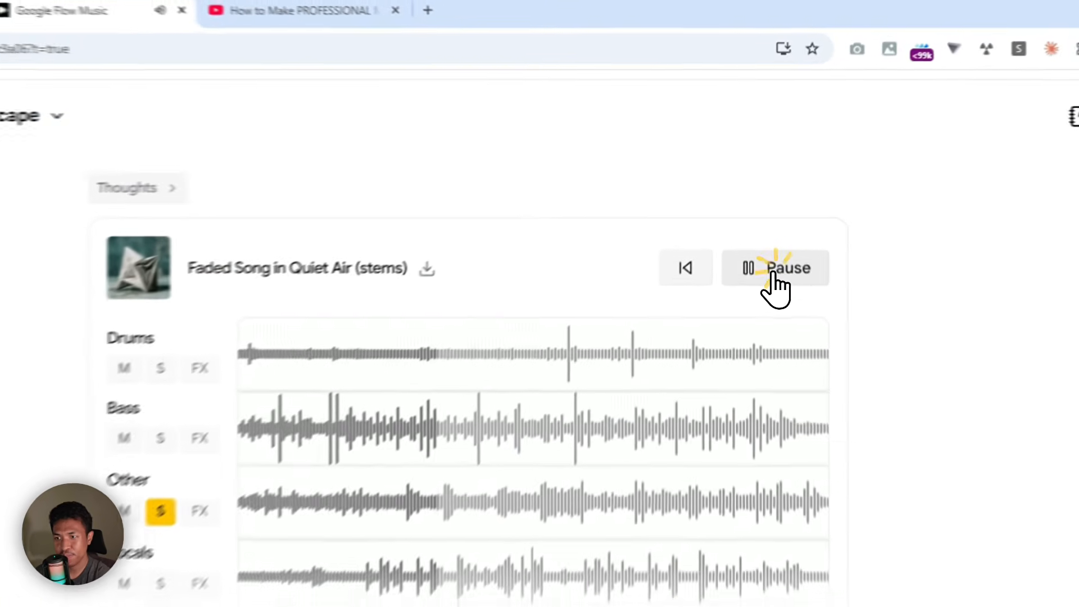
{"action": "left_click", "coordinate": [760, 200]}
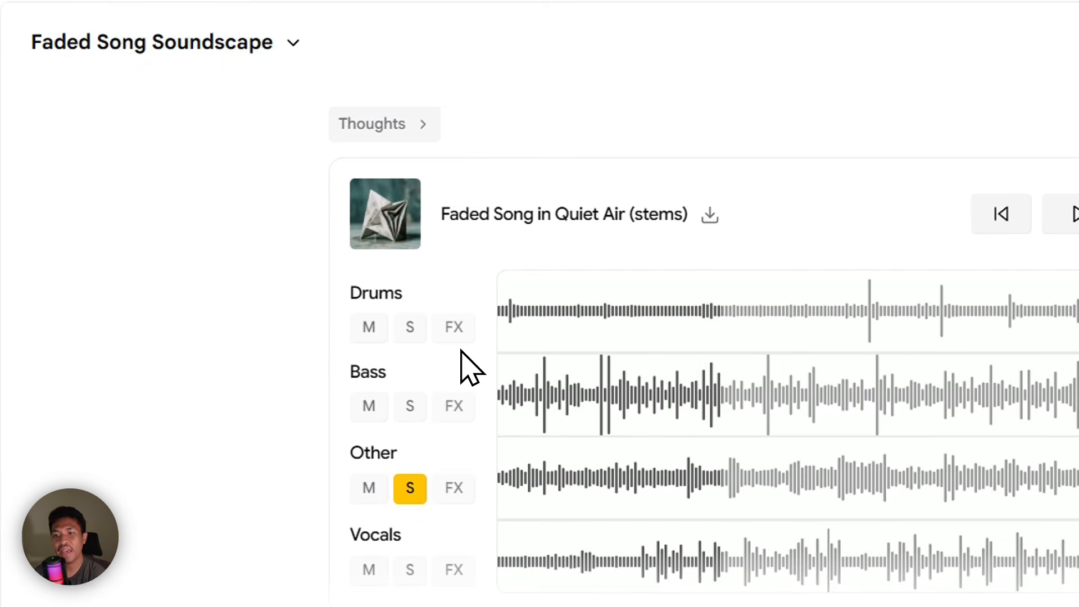
Turn off solo on the Other track so that no stem is soloed
{"action": "left_click", "coordinate": [451, 353]}
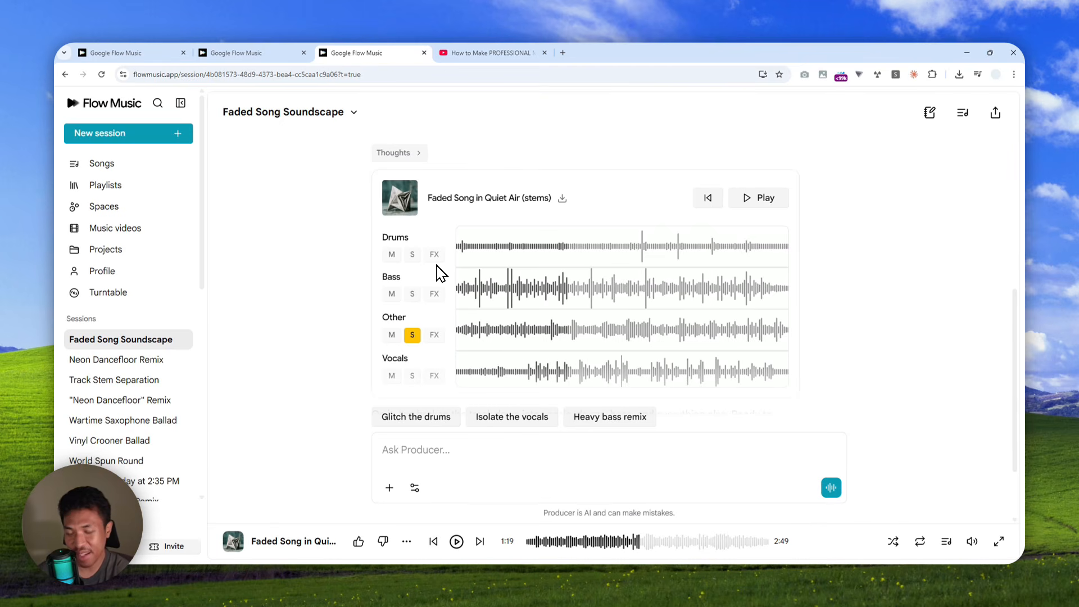
{"action": "left_click", "coordinate": [435, 261]}
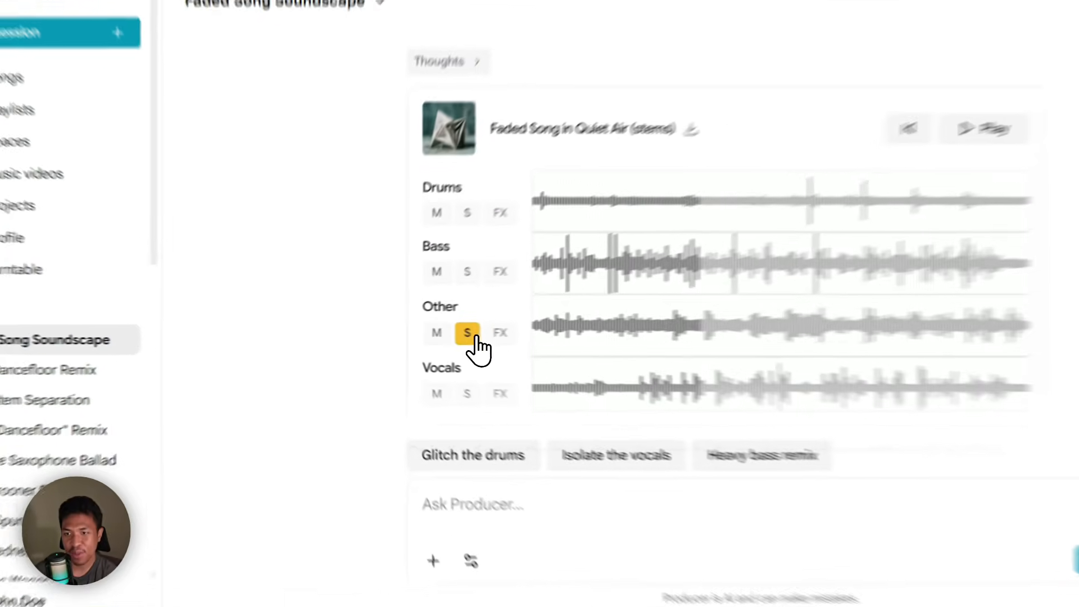
{"action": "left_click", "coordinate": [412, 334]}
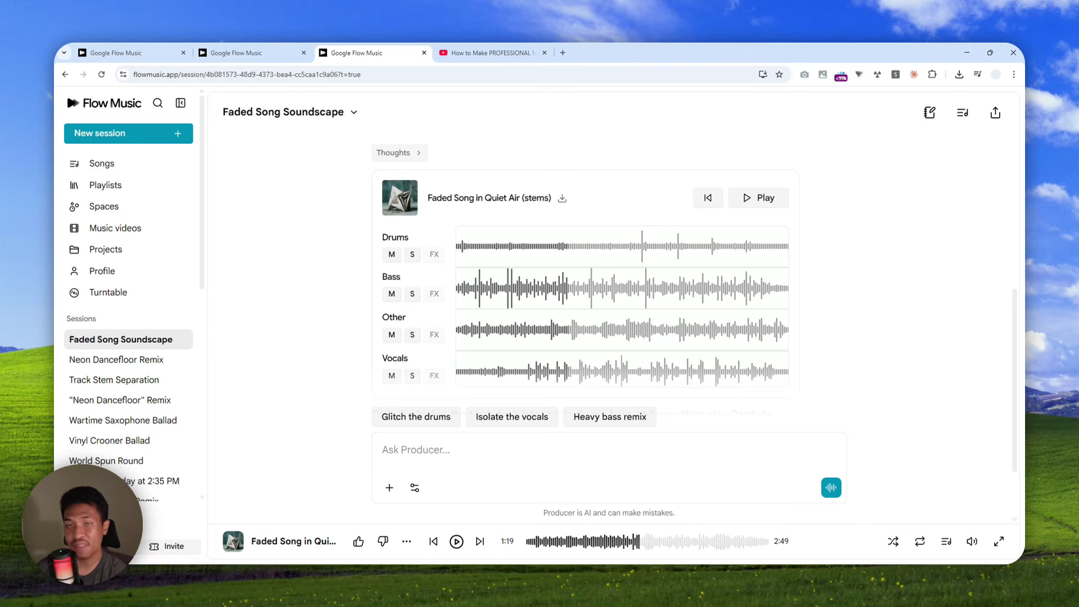
Switch to File Explorer and examine the drums, other and vocals audio files in "Faded Song in Quiet Air_tracks.zip", moving the window off the browser when done
{"action": "left_click_drag", "start_coordinate": [1023, 121], "coordinate": [559, 86]}
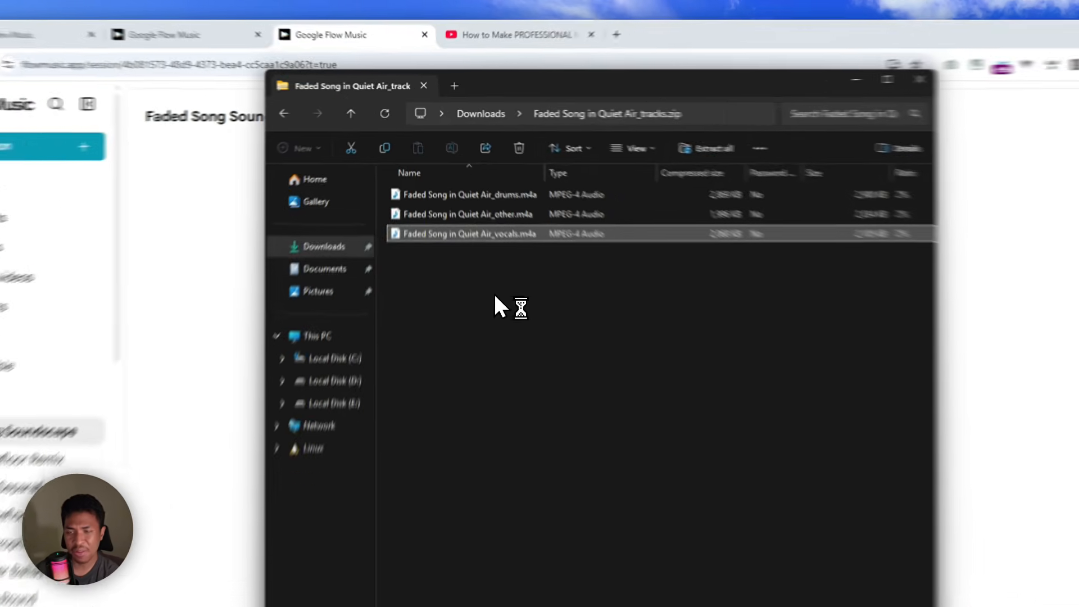
{"action": "left_click_drag", "start_coordinate": [475, 242], "coordinate": [491, 172]}
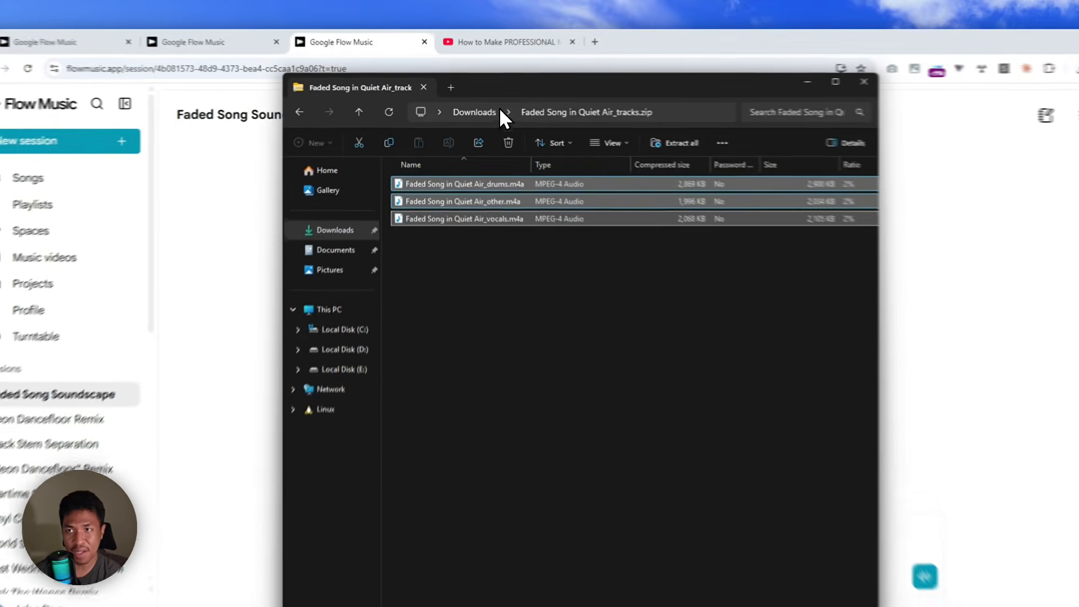
{"action": "left_click_drag", "start_coordinate": [541, 83], "coordinate": [1078, 140]}
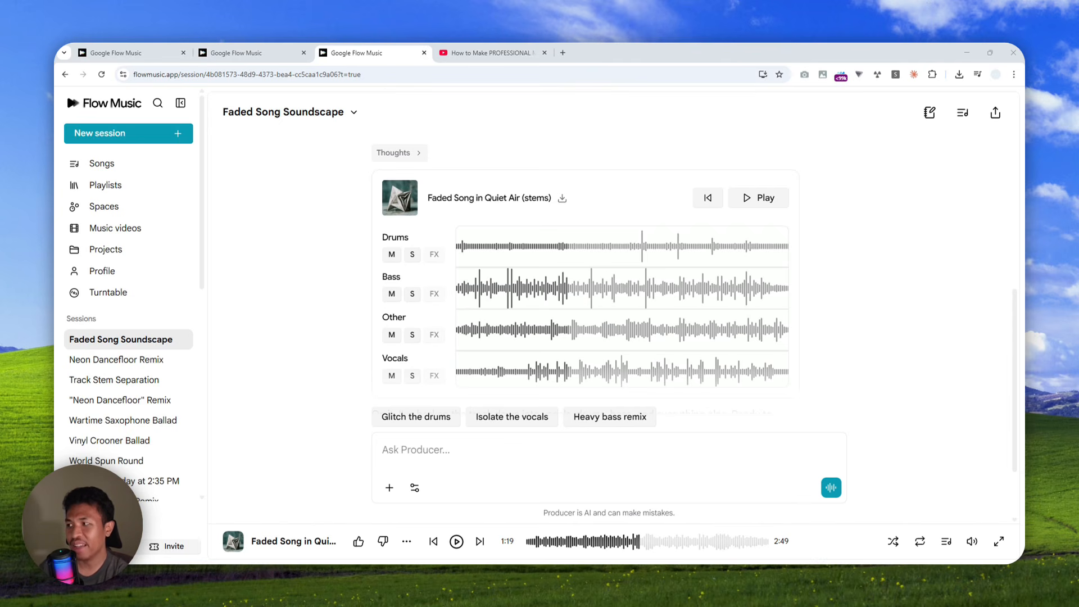
{"action": "left_click_drag", "start_coordinate": [1025, 120], "coordinate": [462, 107]}
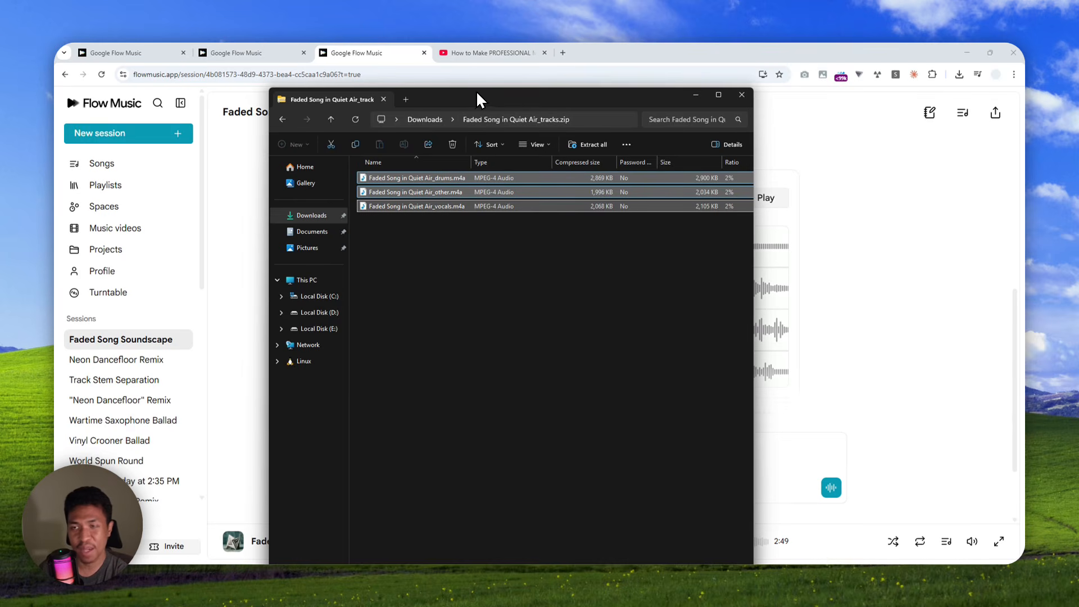
{"action": "left_click_drag", "start_coordinate": [468, 97], "coordinate": [1025, 135]}
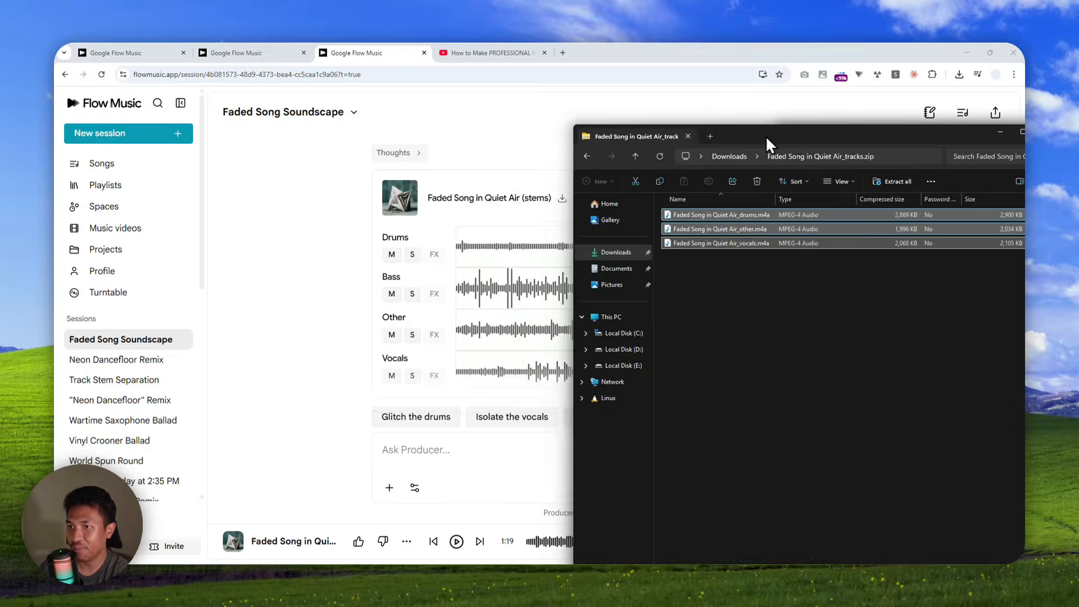
{"action": "left_click_drag", "start_coordinate": [766, 136], "coordinate": [541, 112]}
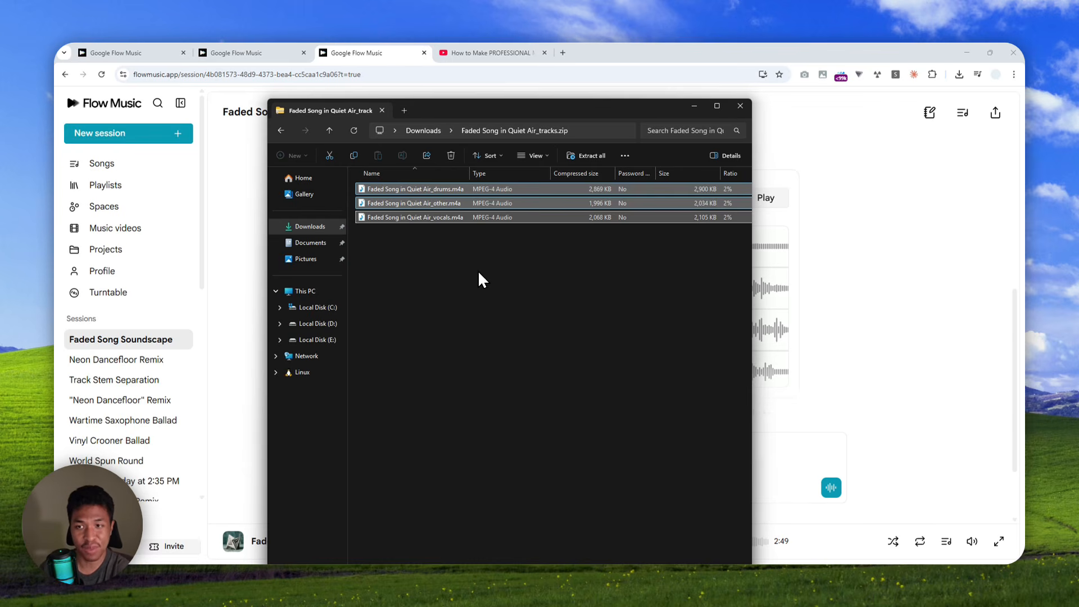
{"action": "left_click", "coordinate": [427, 218]}
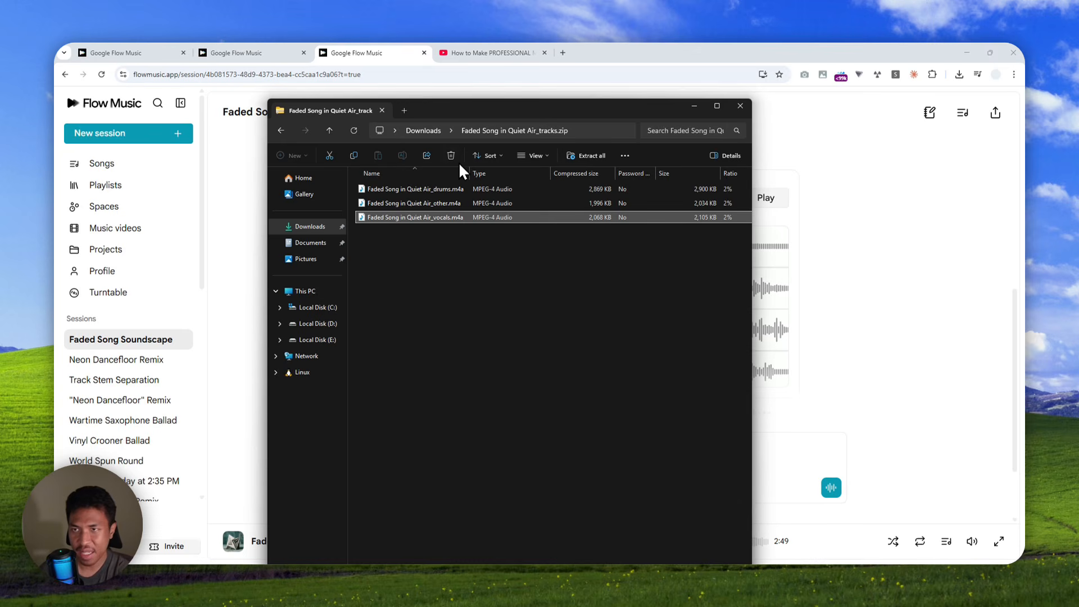
{"action": "left_click_drag", "start_coordinate": [448, 111], "coordinate": [1078, 111]}
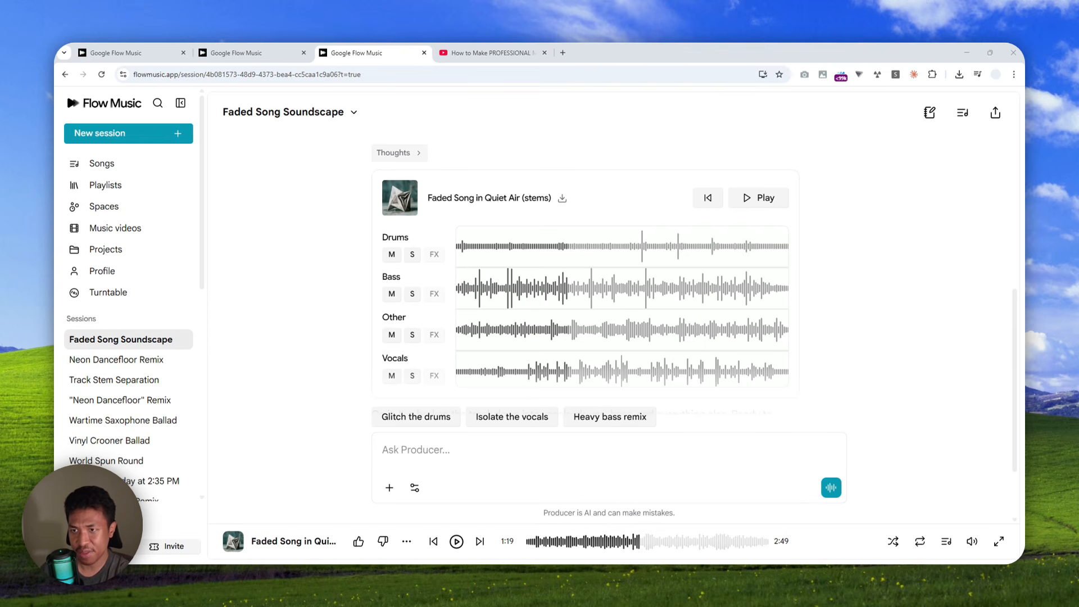
Duplicate the session's browser tab, and in the original tab start a new remix session from the song "Faded Song in Quiet Air" without the Compose editor
{"action": "left_click", "coordinate": [434, 256]}
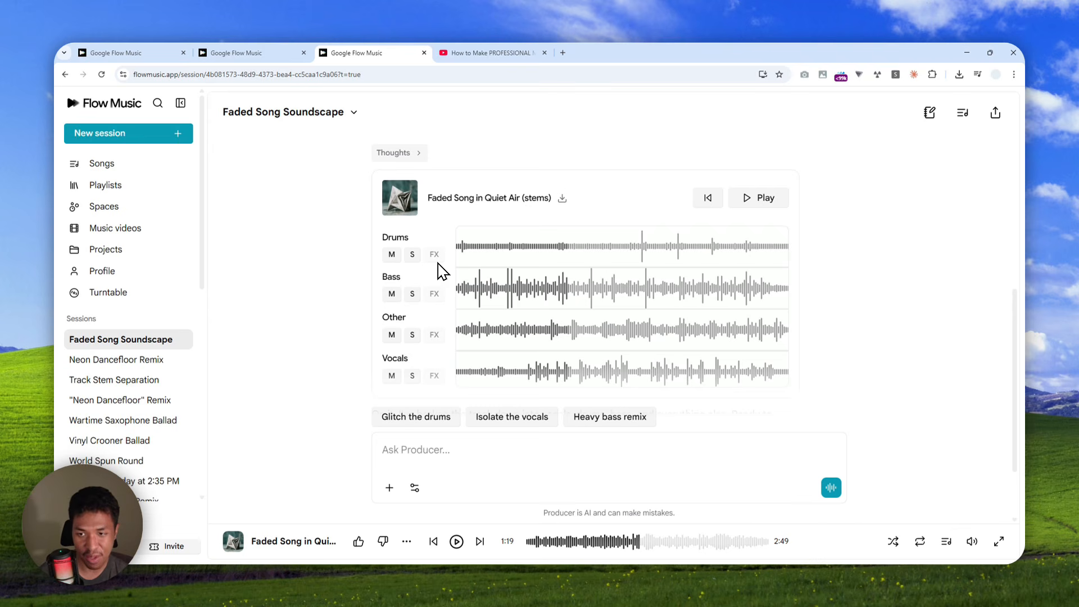
{"action": "scroll", "coordinate": [539, 304], "scroll_direction": "up", "scroll_amount": 4}
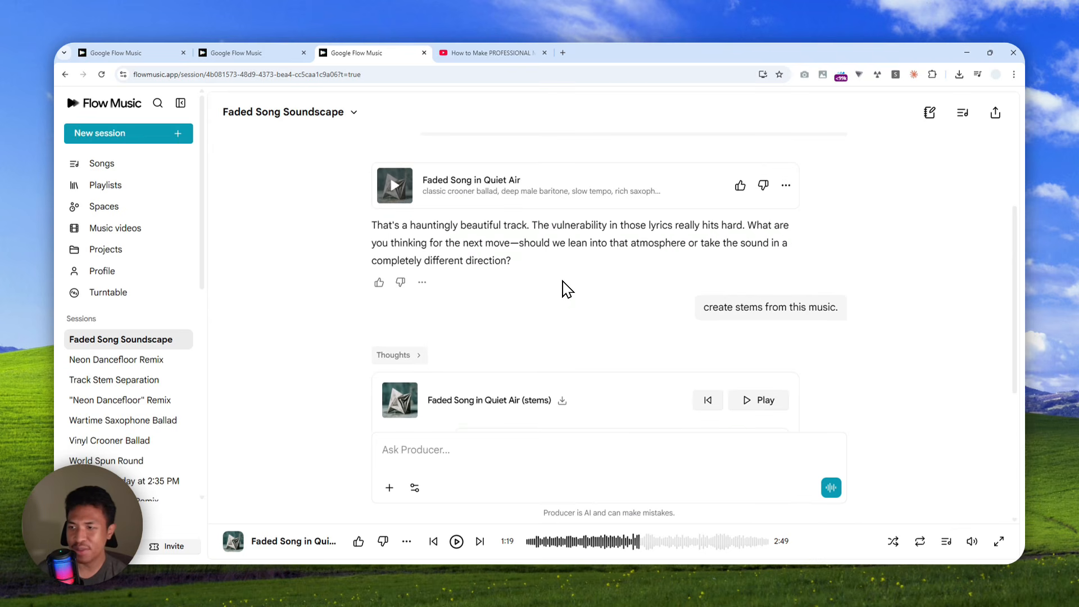
{"action": "left_click", "coordinate": [784, 188]}
{"action": "right_click", "coordinate": [384, 52]}
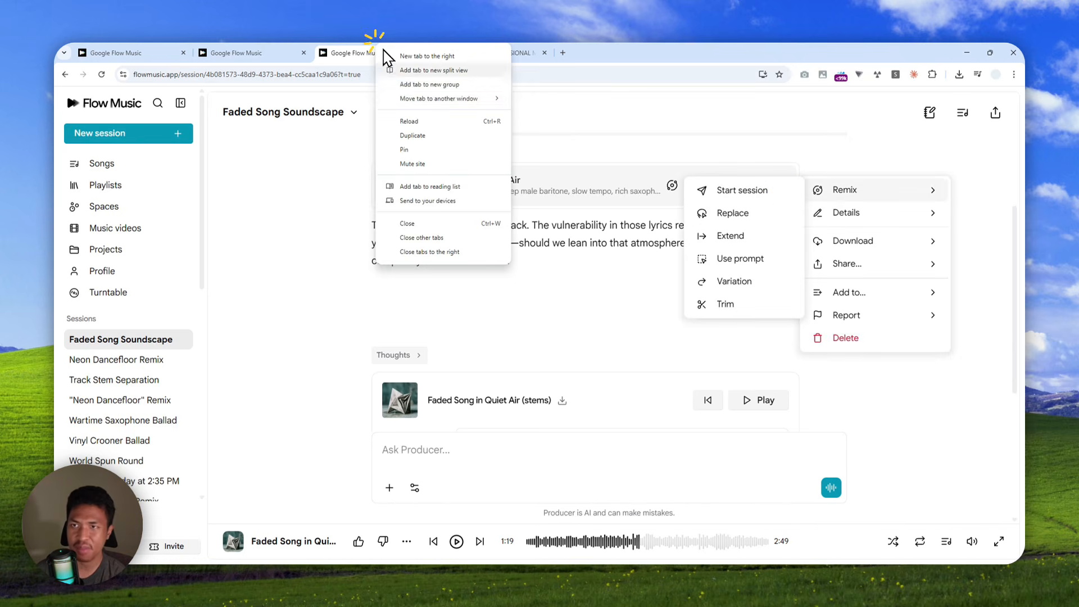
{"action": "left_click", "coordinate": [417, 139]}
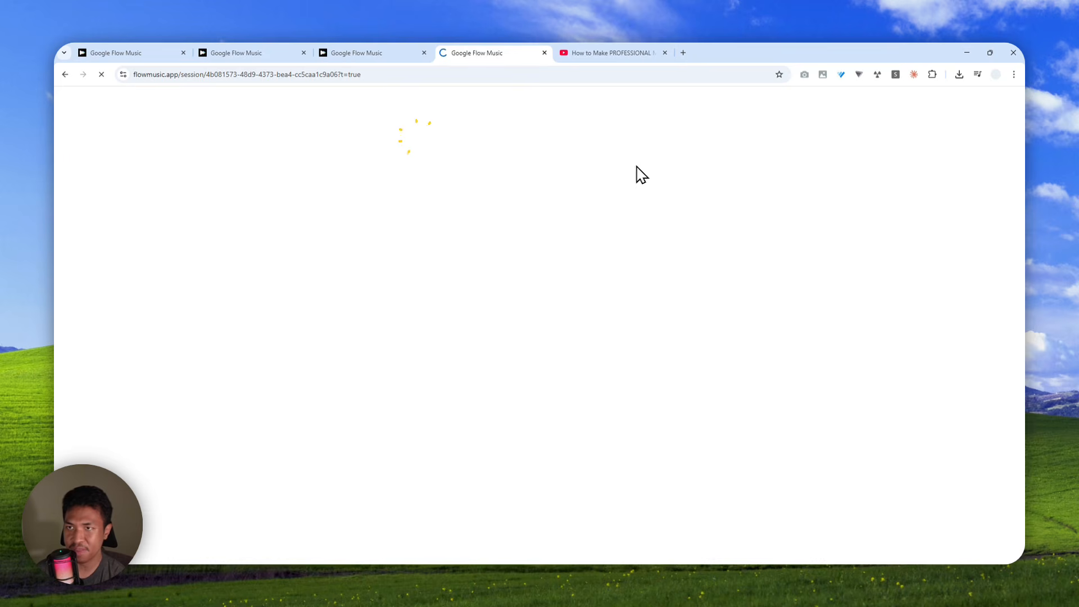
{"action": "left_click", "coordinate": [410, 53]}
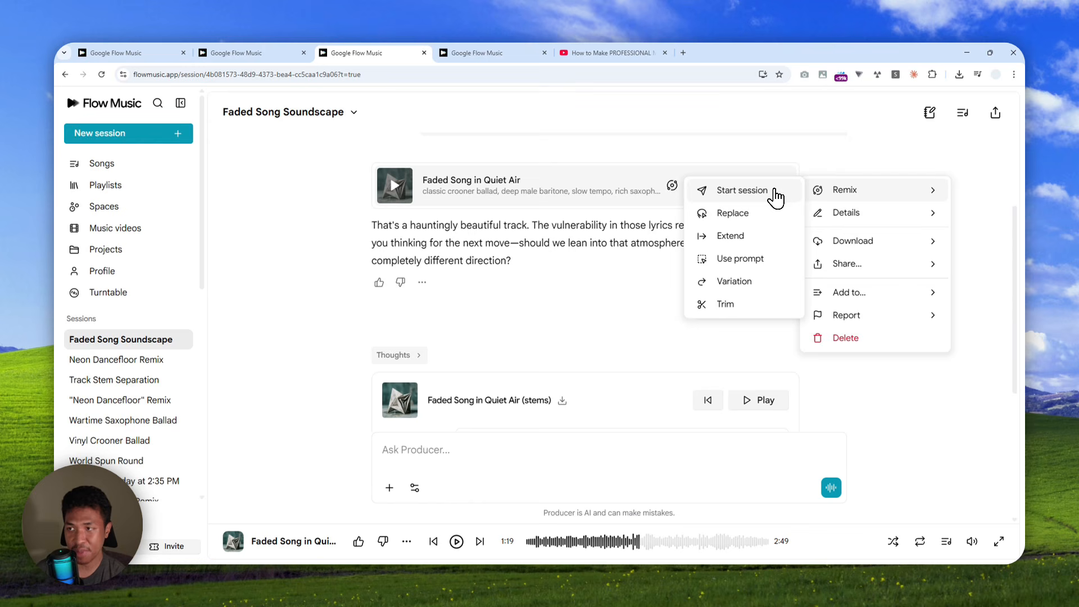
{"action": "left_click", "coordinate": [740, 191]}
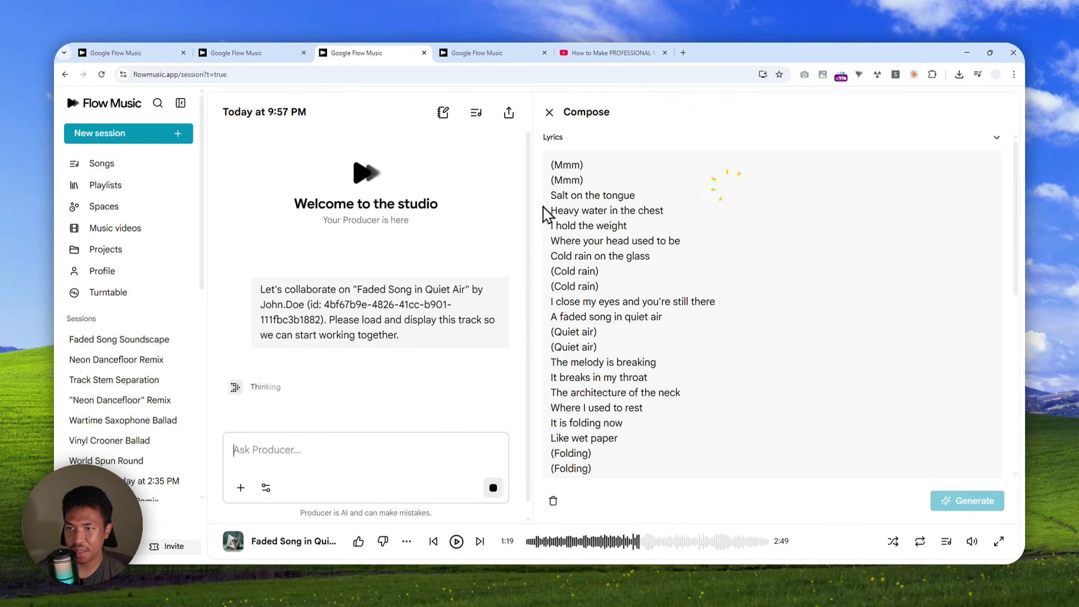
{"action": "left_click", "coordinate": [549, 112]}
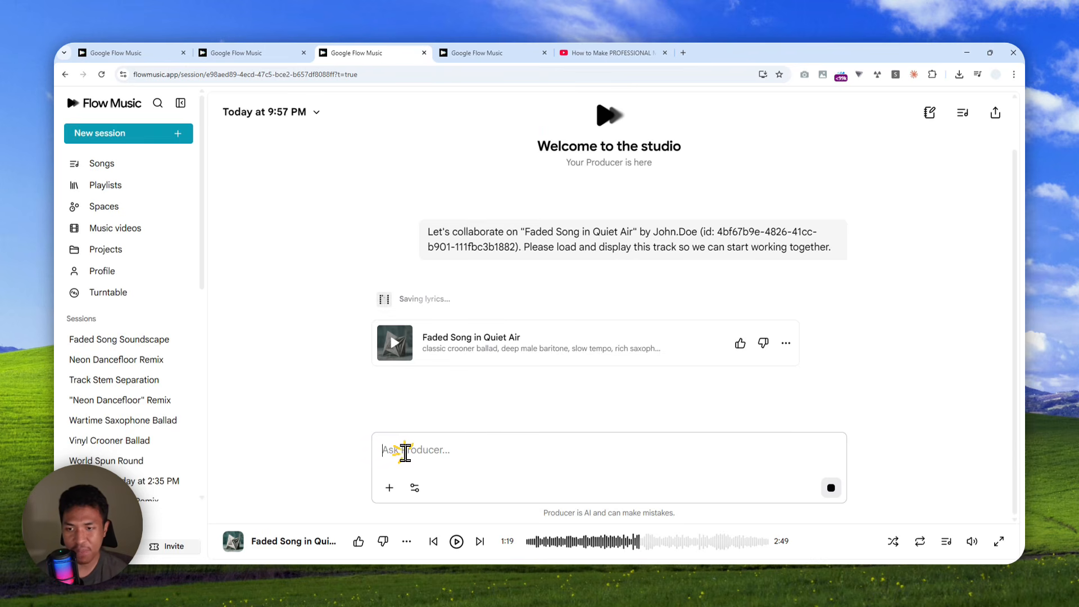
Send Producer the prompt "Apply audio effects to make the music to sound like it is being played in a hotel lounge."
{"action": "key", "text": "ctrl+space"}
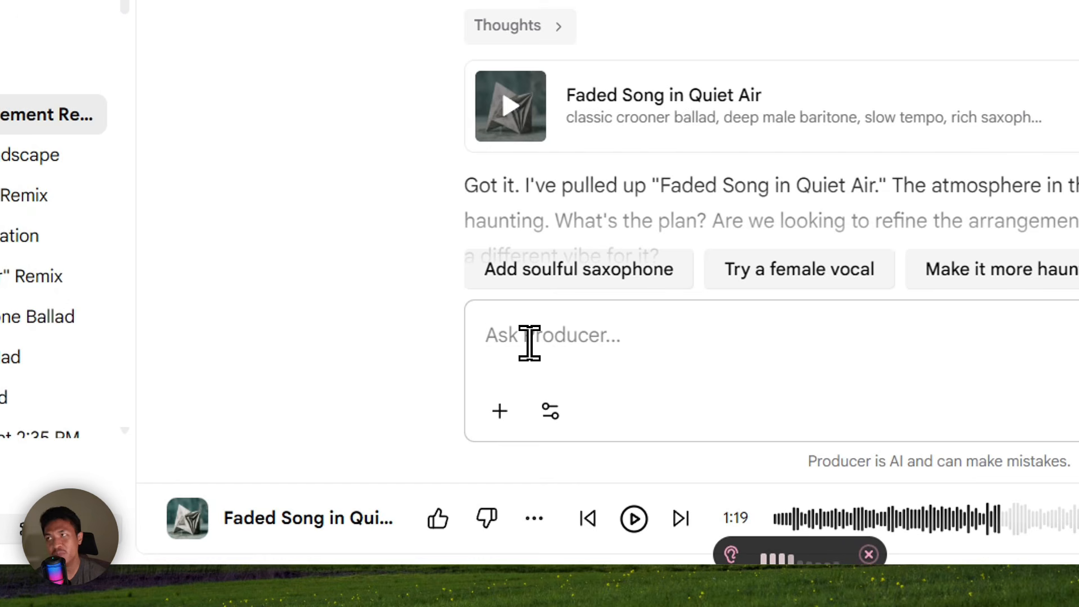
{"action": "key", "text": "ctrl+space"}
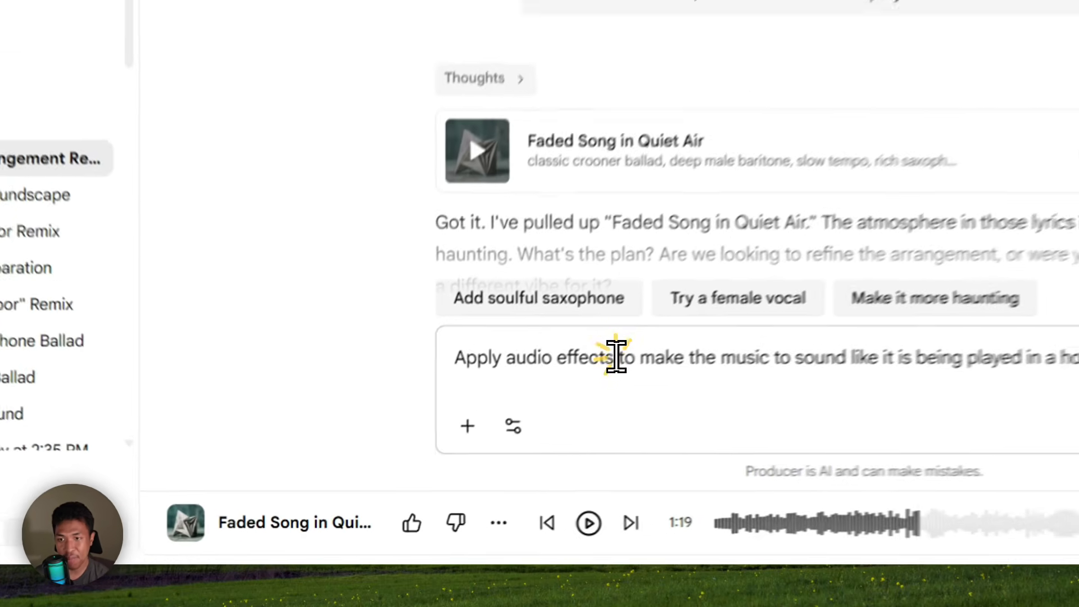
{"action": "left_click_drag", "start_coordinate": [472, 450], "coordinate": [364, 458]}
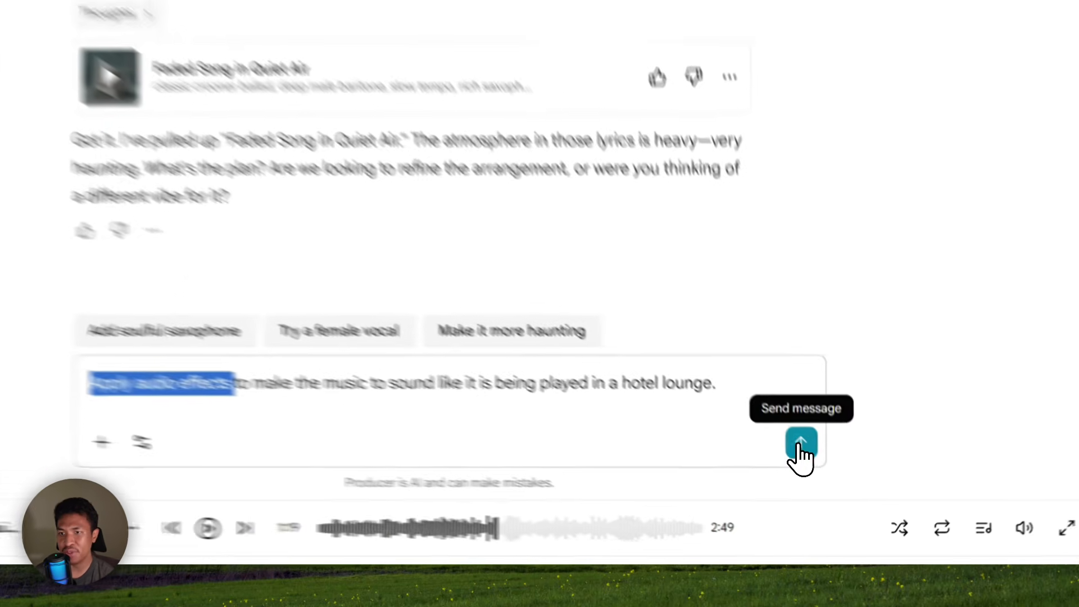
{"action": "left_click", "coordinate": [801, 445]}
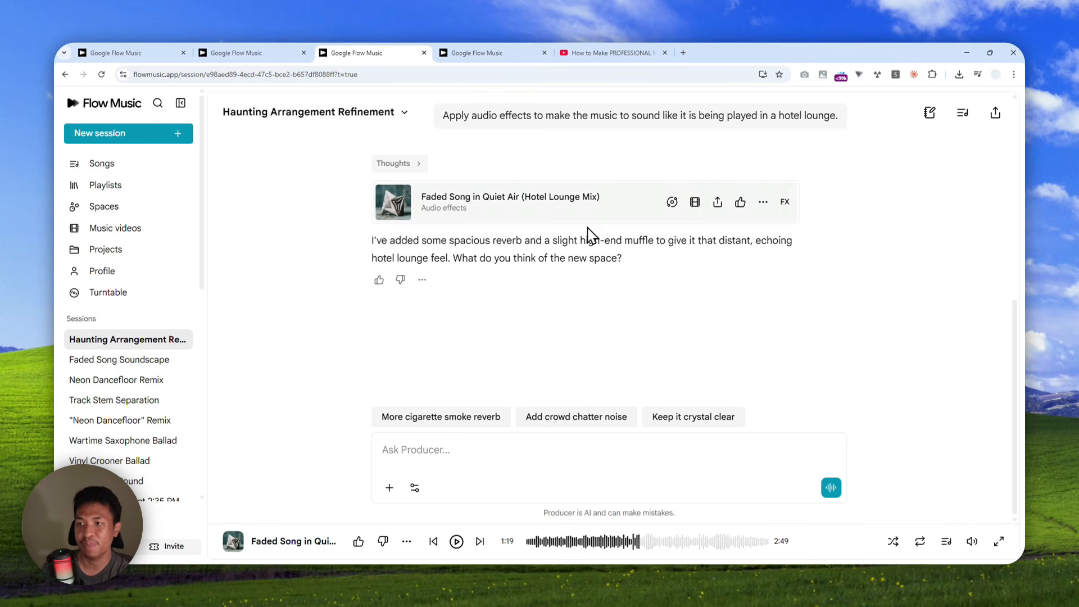
Play "Faded Song in Quiet Air (Hotel Lounge Mix)" and skip ahead in the song to hear the applied audio effects
{"action": "scroll", "coordinate": [618, 253], "scroll_direction": "up", "scroll_amount": 1}
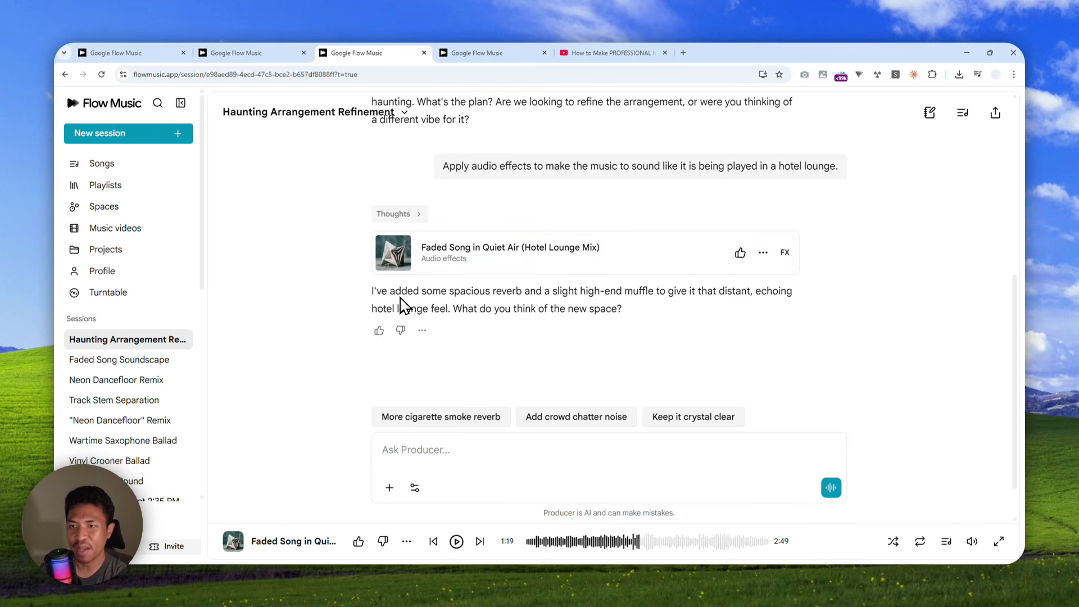
{"action": "mouse_move", "coordinate": [397, 274]}
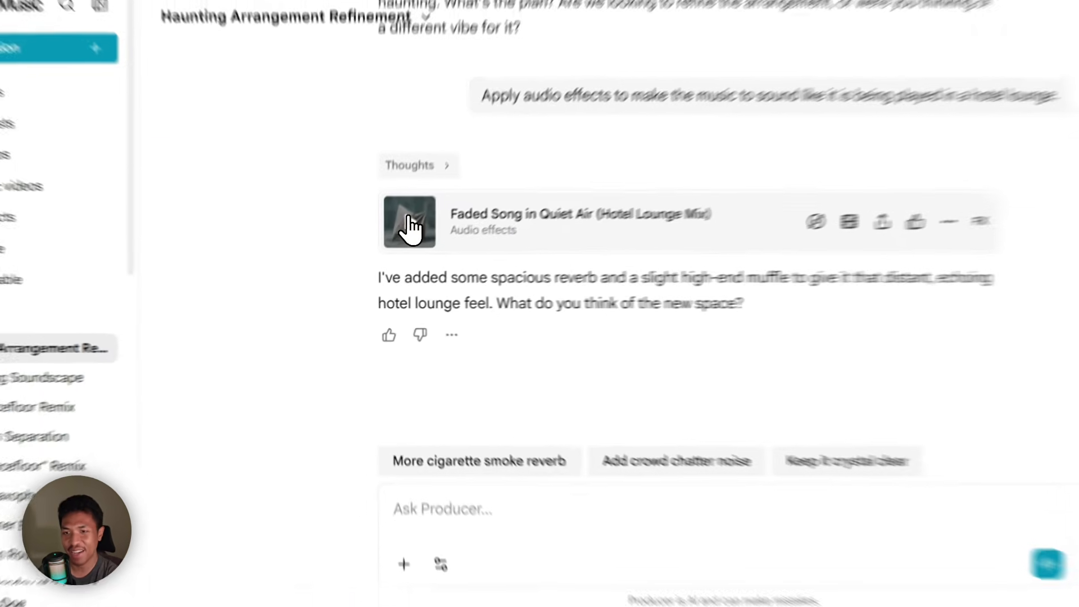
{"action": "left_click", "coordinate": [394, 251]}
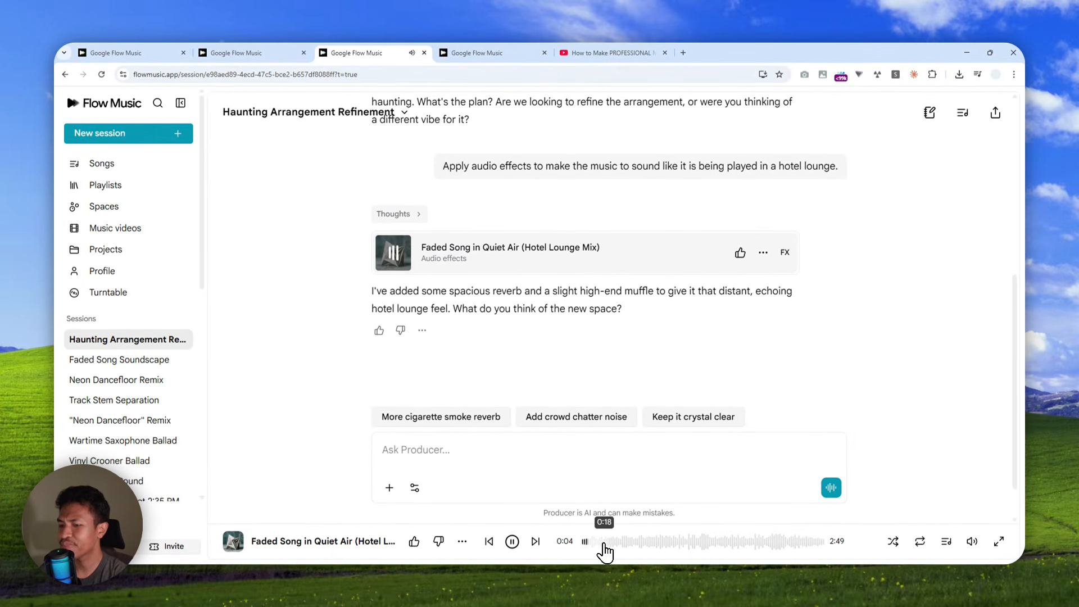
{"action": "left_click", "coordinate": [640, 551]}
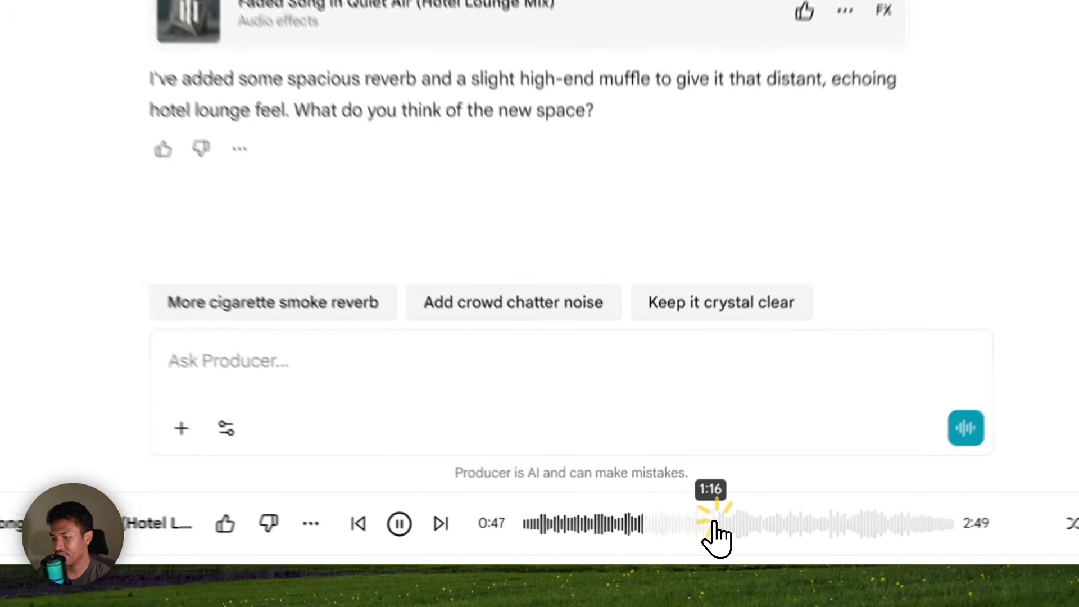
Skip to 1:16 in "Faded Song in Quiet Air (Hotel Lounge Mix)" and jump back slightly to listen to the applied effects
{"action": "left_click", "coordinate": [689, 543]}
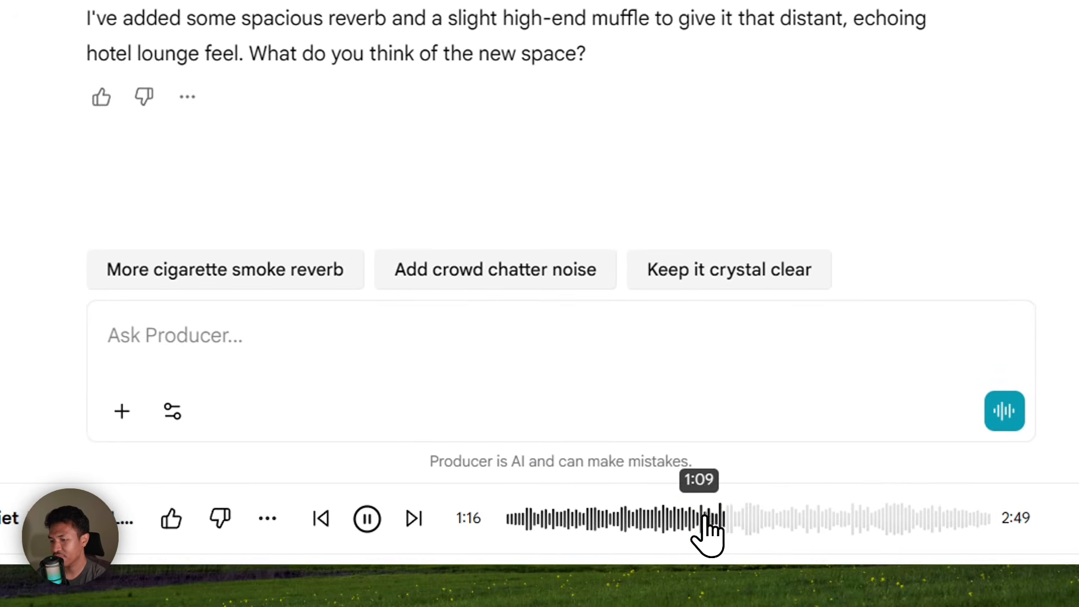
{"action": "left_click", "coordinate": [690, 520]}
{"action": "left_click", "coordinate": [366, 518]}
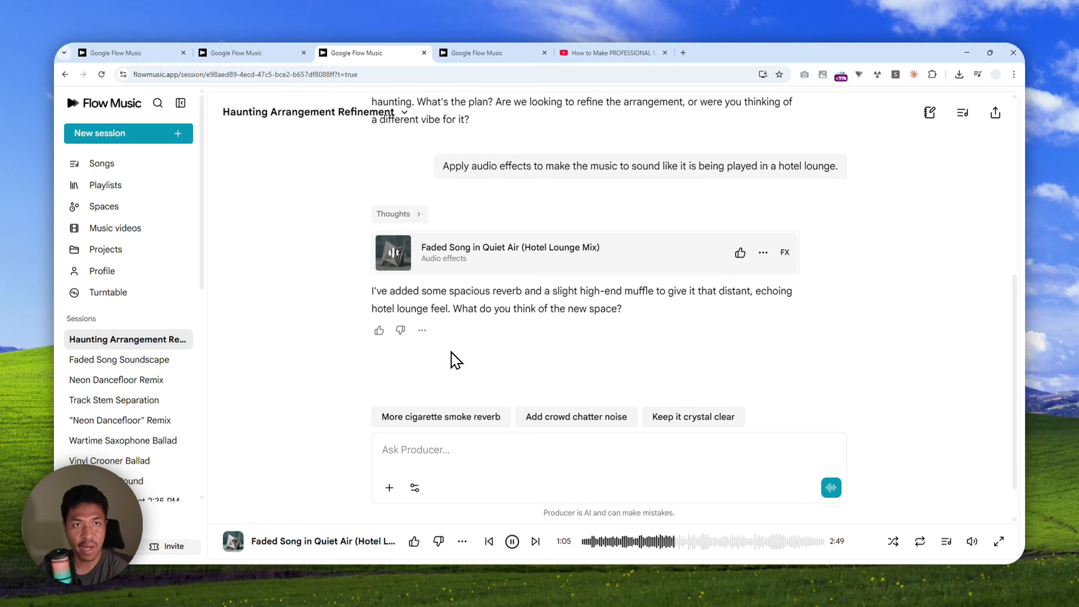
Bring the "Neon Dancefloor Remix" session tab into this browser window, and pause the Hotel Lounge Mix in its own tab
{"action": "left_click_drag", "start_coordinate": [55, 225], "coordinate": [707, 48]}
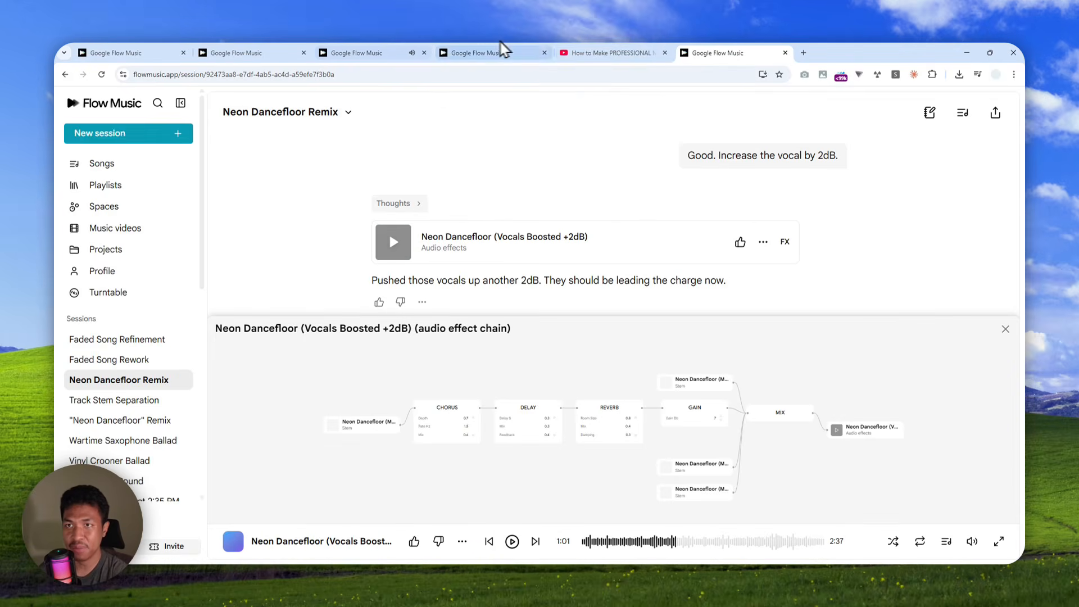
{"action": "left_click", "coordinate": [374, 53]}
{"action": "left_click", "coordinate": [508, 542]}
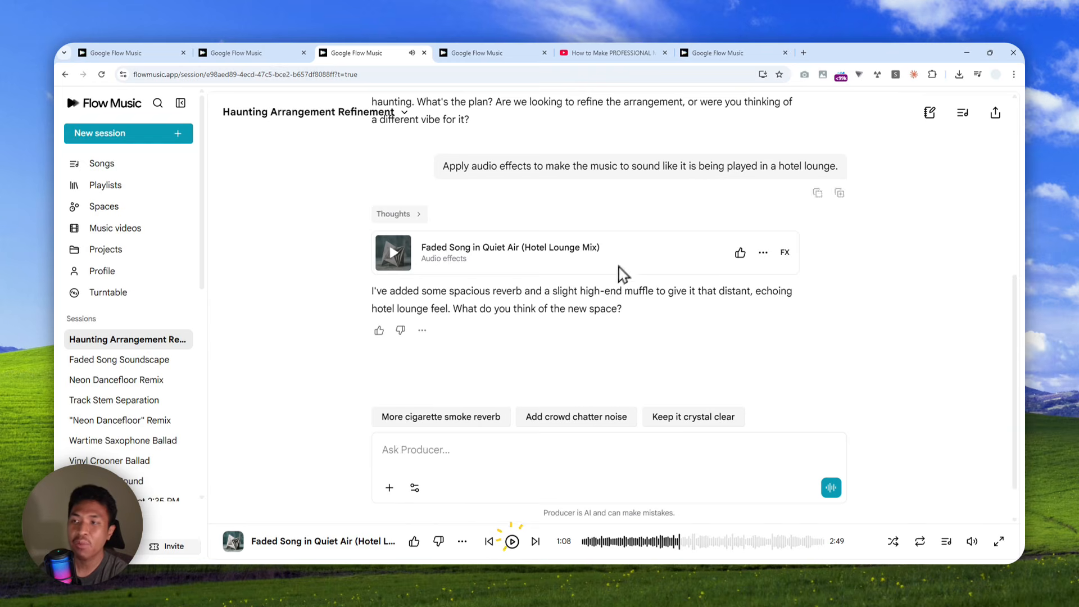
Switch to the "Neon Dancefloor Remix" session and examine the chorus, delay, reverb and gain settings in the audio effect chain
{"action": "left_click", "coordinate": [730, 53]}
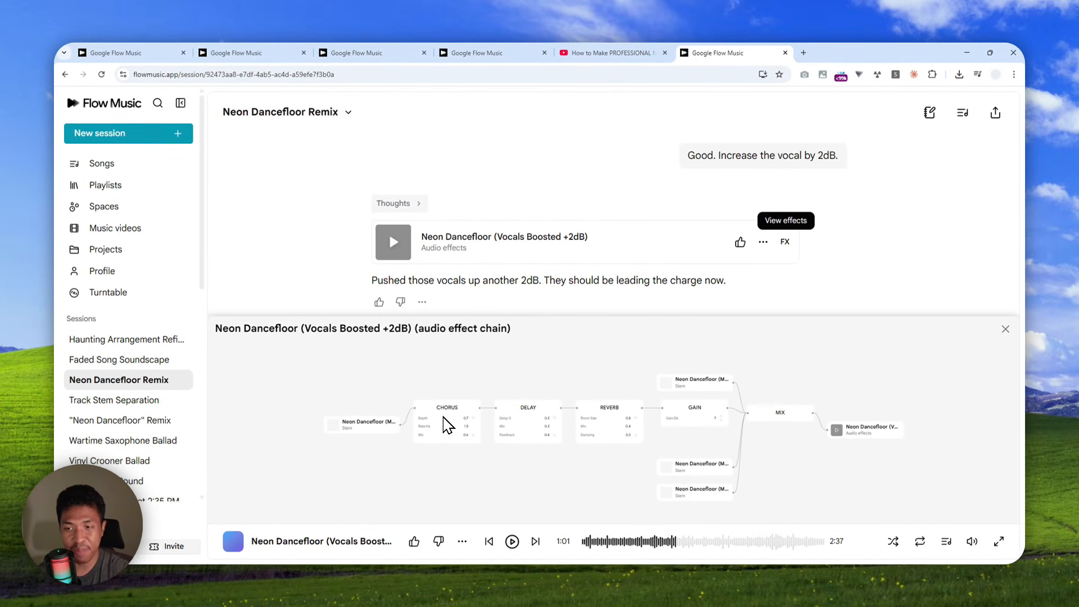
{"action": "scroll", "coordinate": [444, 425], "scroll_direction": "up", "scroll_amount": 3}
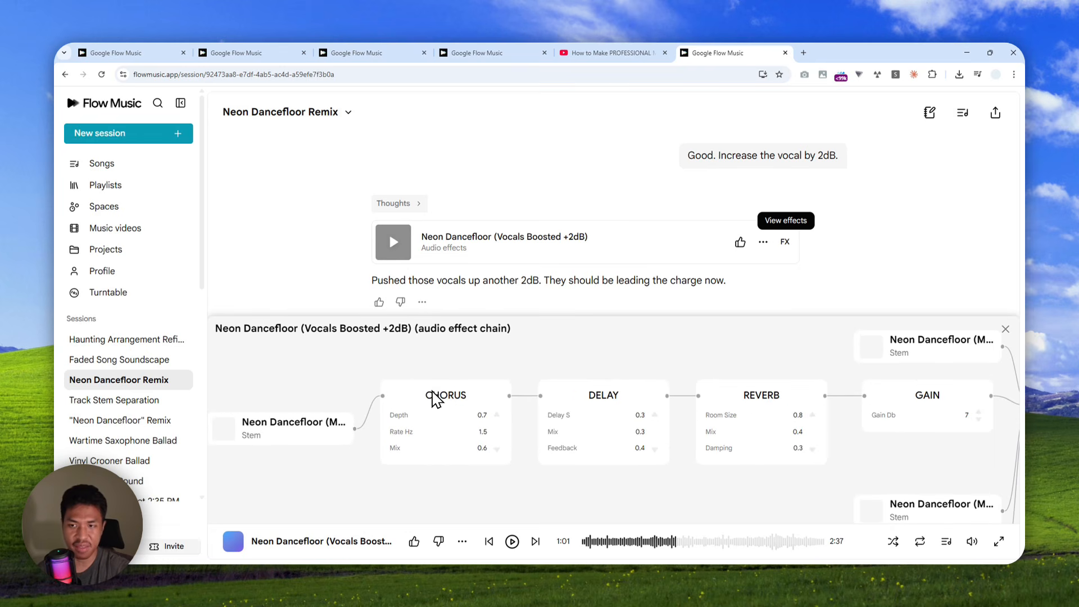
{"action": "left_click", "coordinate": [620, 392]}
{"action": "left_click", "coordinate": [800, 396]}
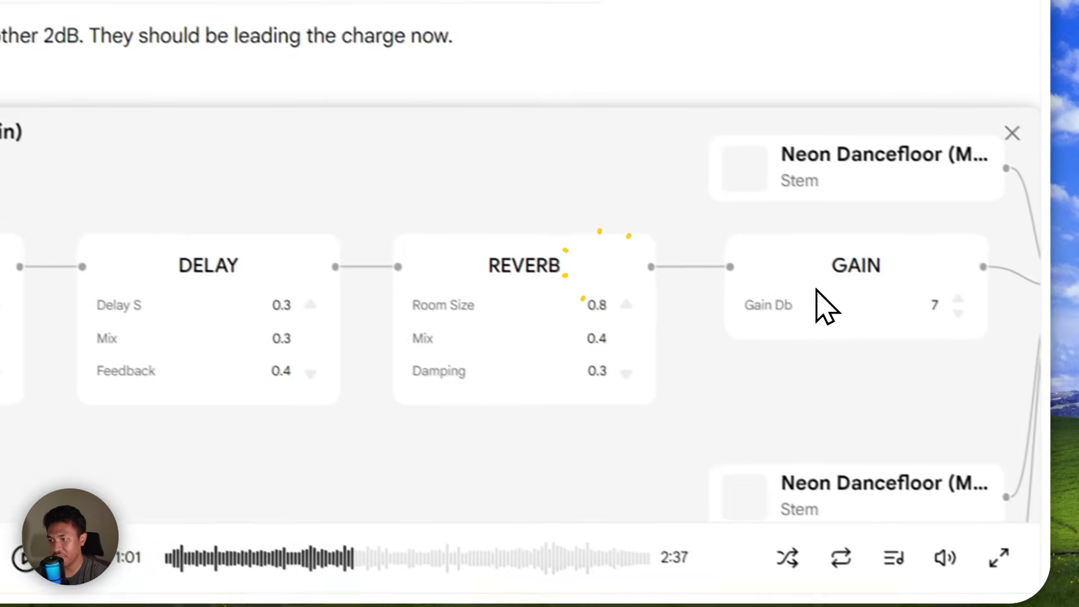
{"action": "scroll", "coordinate": [883, 307], "scroll_direction": "down", "scroll_amount": 3}
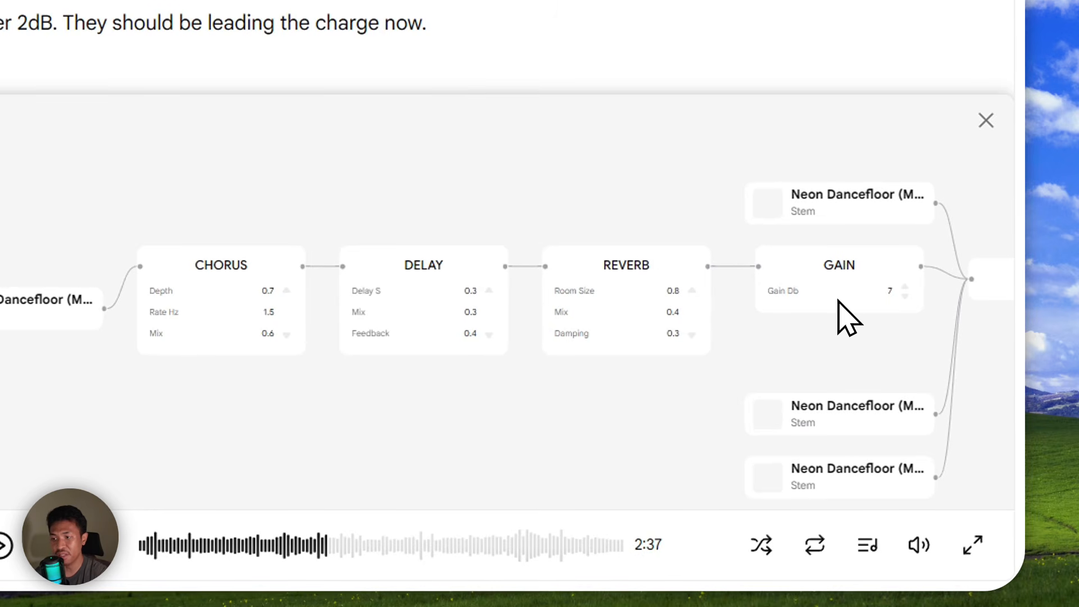
{"action": "left_click", "coordinate": [837, 300]}
{"action": "left_click", "coordinate": [785, 340]}
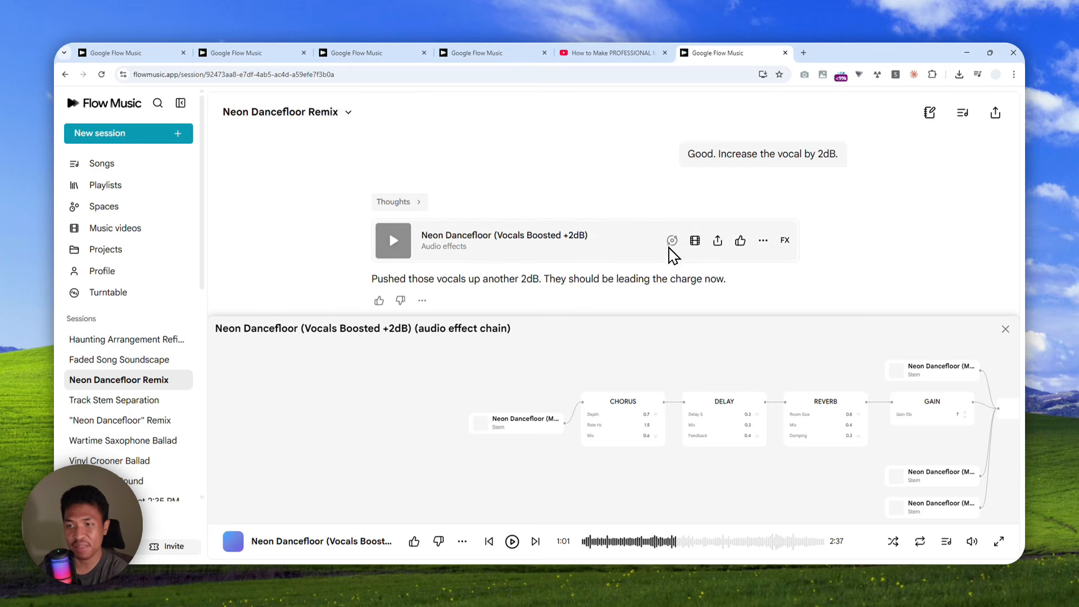
Play a passage of "Neon Dancefloor (Vocals Boosted +2dB)" to hear its effects and pause it
{"action": "scroll", "coordinate": [669, 253], "scroll_direction": "down", "scroll_amount": 1}
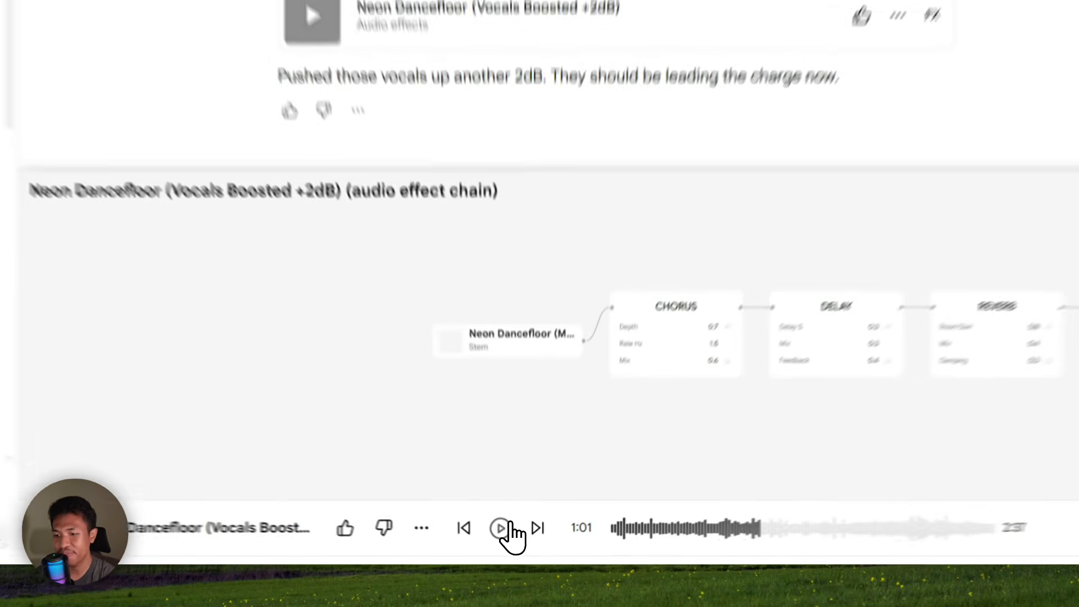
{"action": "left_click", "coordinate": [512, 541]}
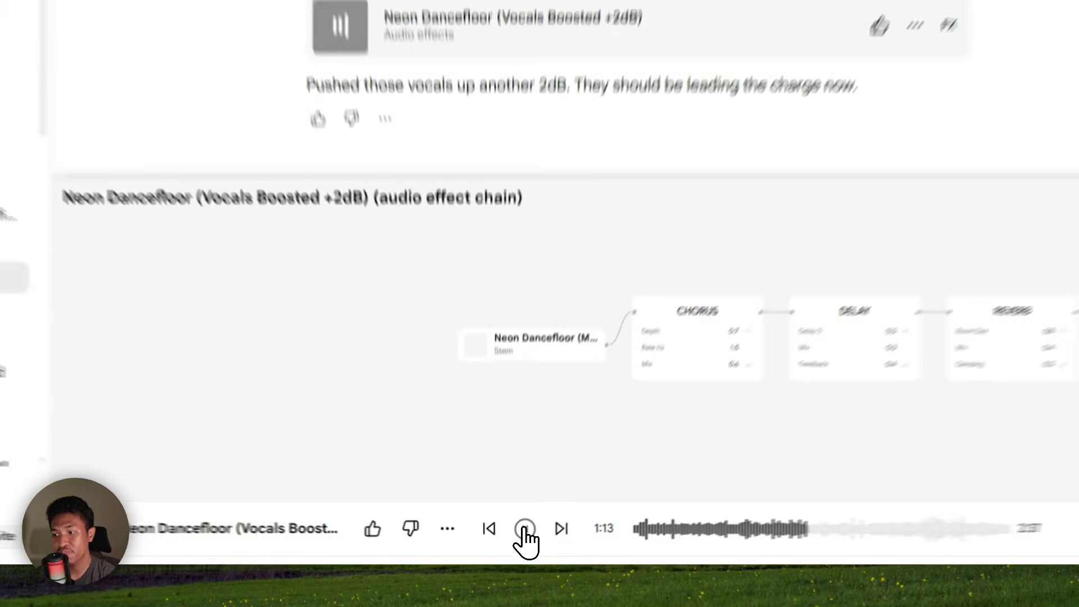
{"action": "left_click", "coordinate": [512, 542]}
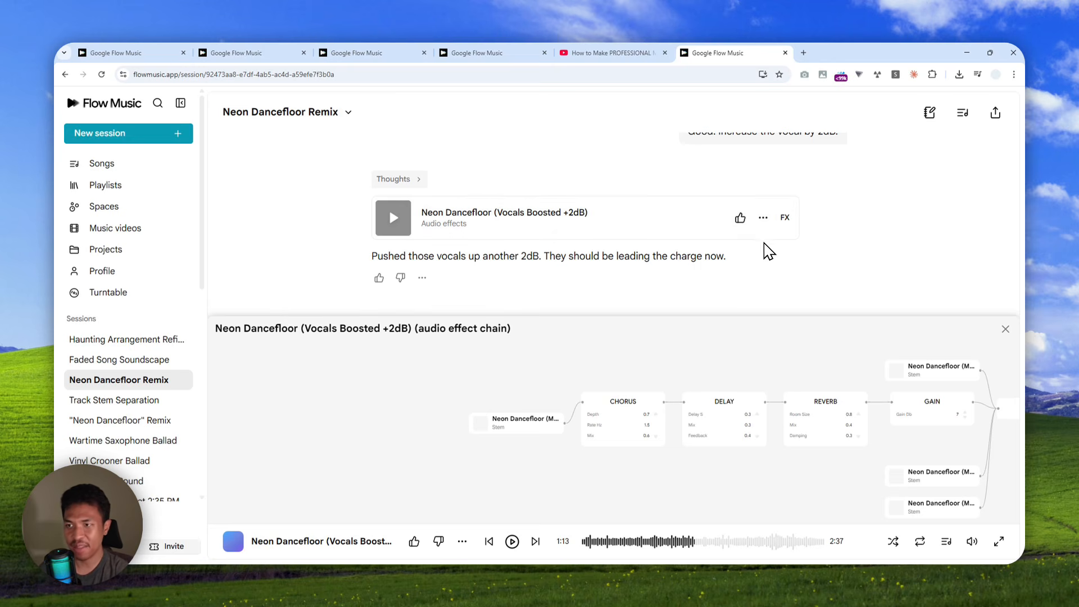
Return to the "Haunting Arrangement Refinement" session and view the audio effect chain of "Faded Song in Quiet Air (Hotel Lounge Mix)"
{"action": "mouse_move", "coordinate": [770, 236]}
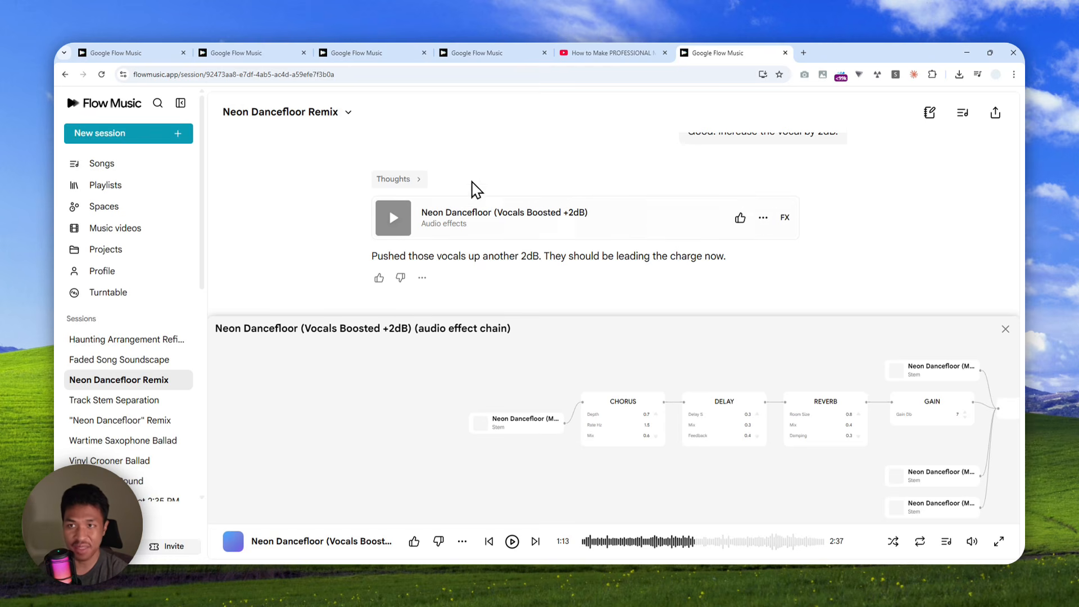
{"action": "left_click", "coordinate": [464, 53]}
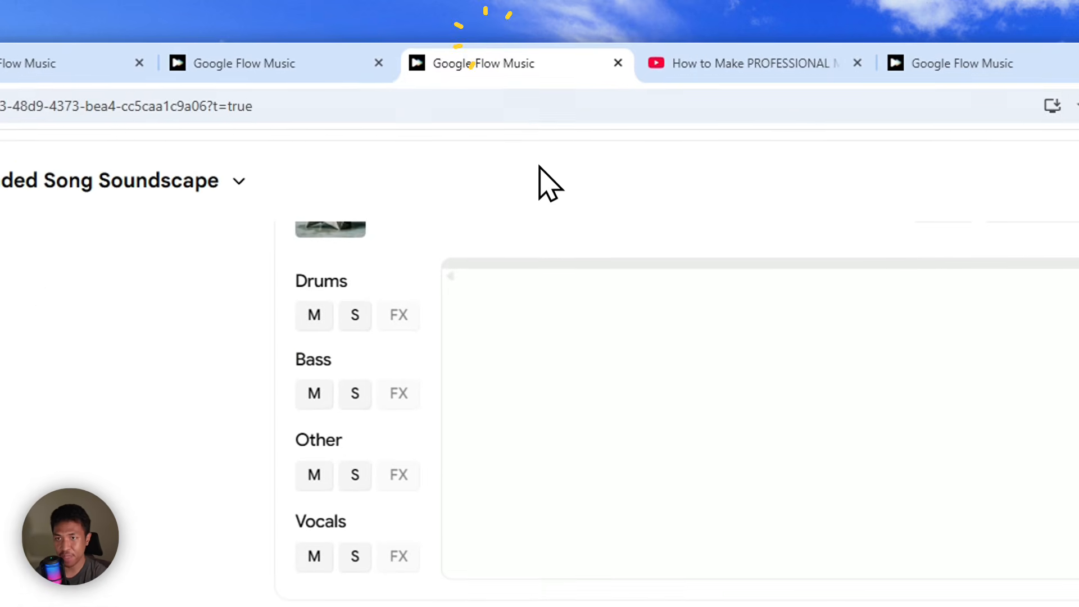
{"action": "left_click", "coordinate": [388, 66]}
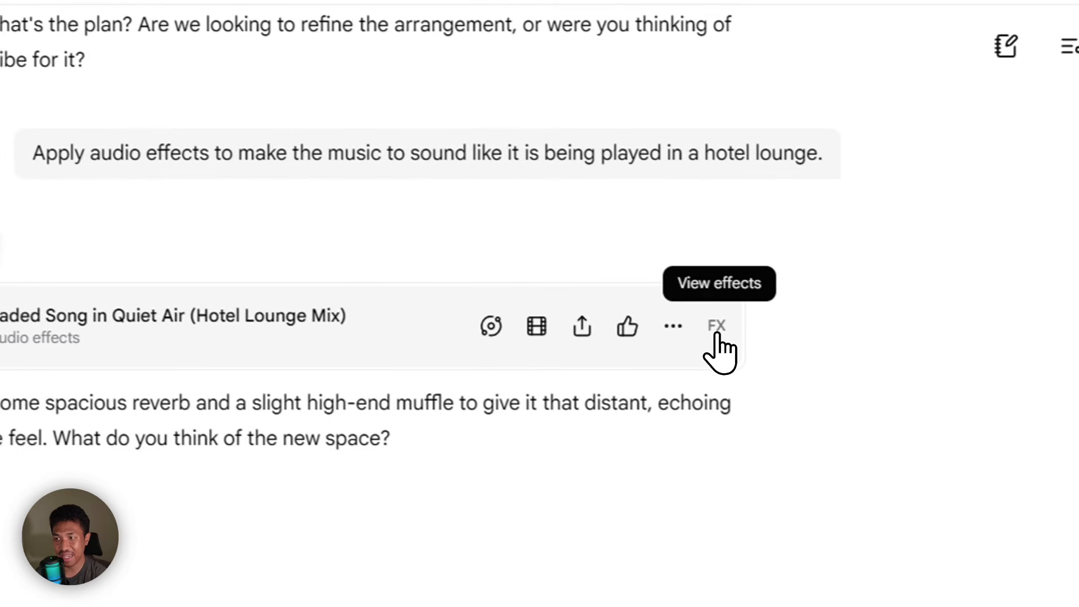
{"action": "left_click", "coordinate": [717, 332]}
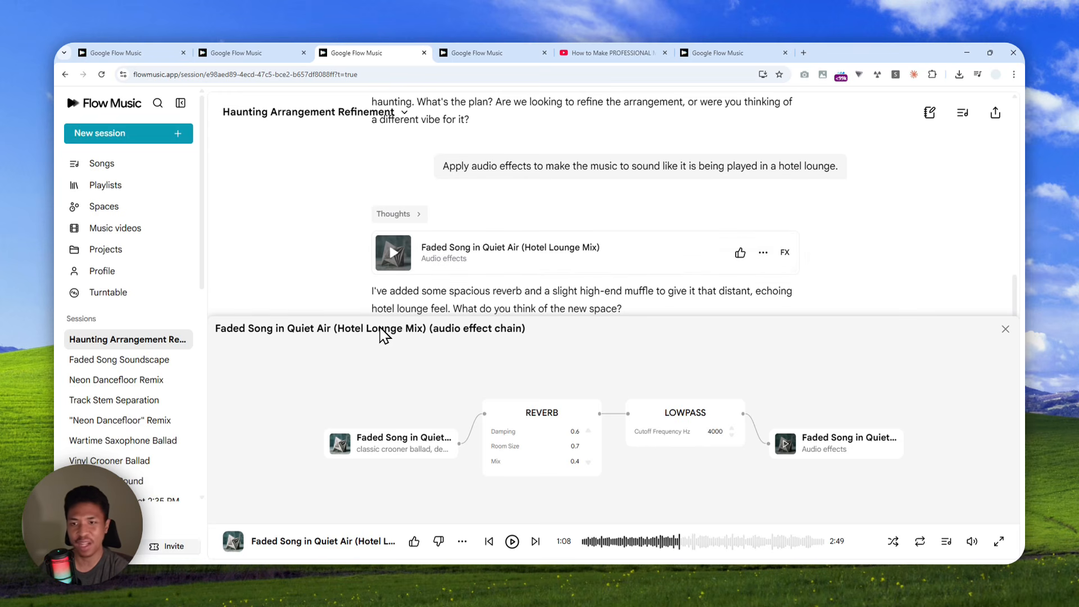
{"action": "scroll", "coordinate": [458, 308], "scroll_direction": "up", "scroll_amount": 1}
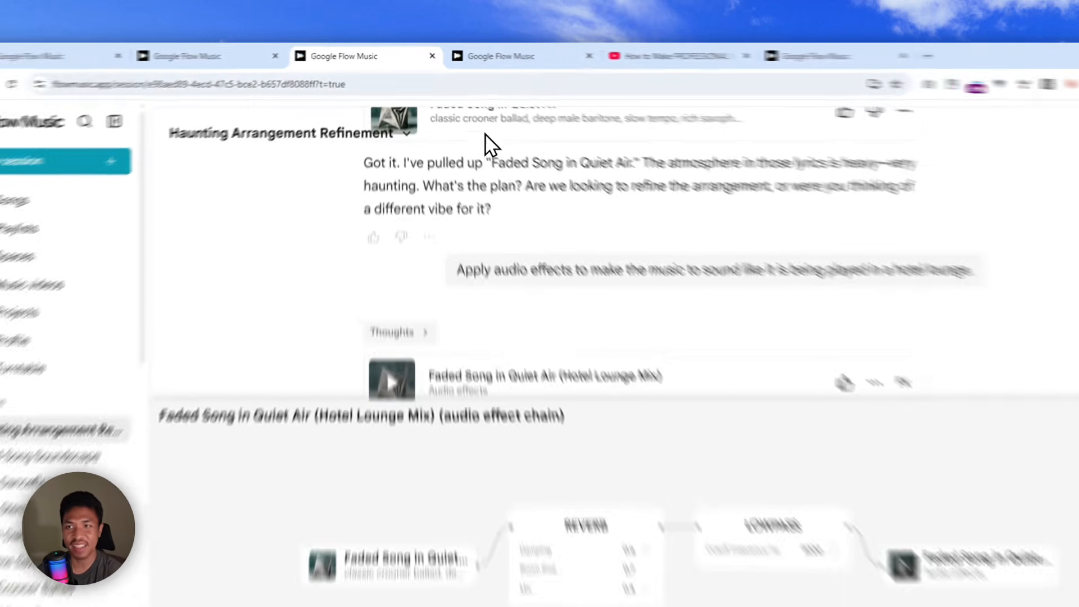
Switch to the browser tab showing the Flow Music home page, passing the "Faded Song Soundscape" session
{"action": "left_click", "coordinate": [483, 50]}
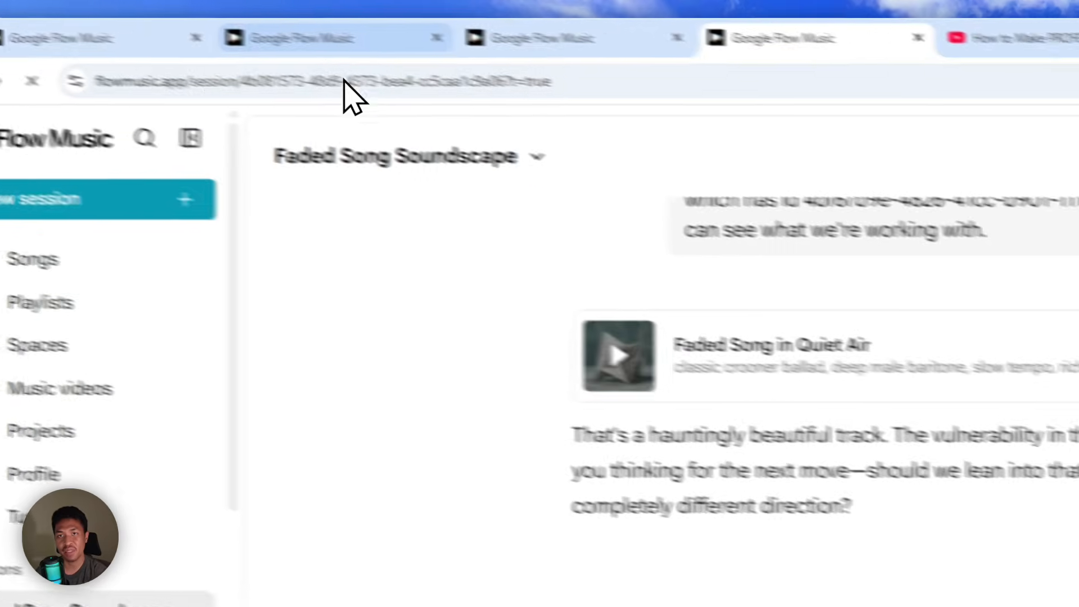
{"action": "left_click", "coordinate": [185, 10]}
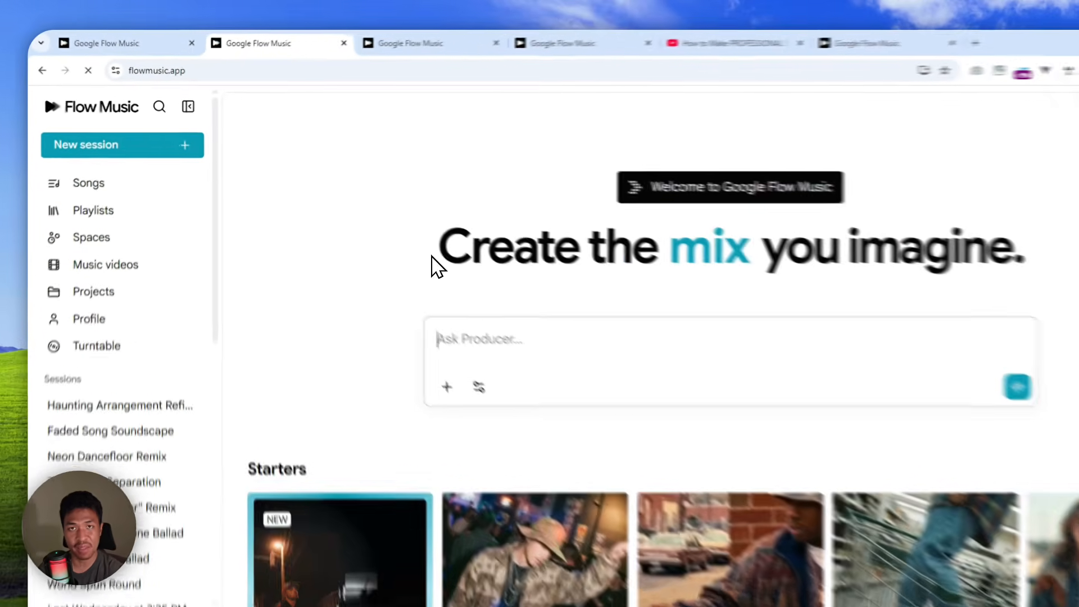